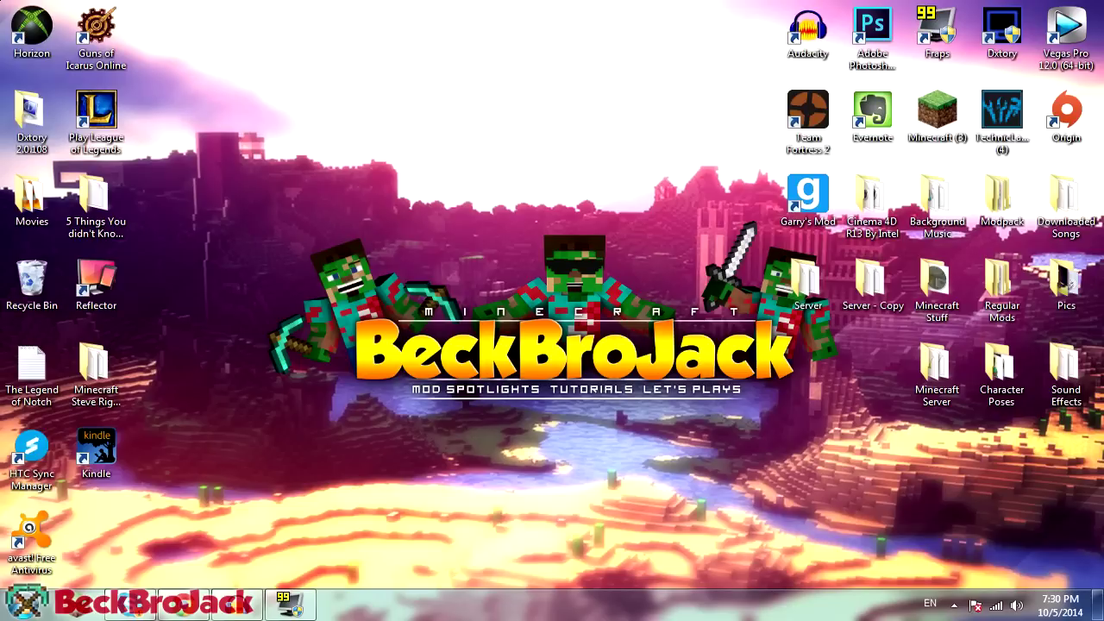
- Accept the conditions of use on the LogMeIn Hamachi download page and run the downloaded installer hamachi (3).msi
{"action": "left_click", "coordinate": [183, 605]}
{"action": "left_click", "coordinate": [82, 11]}
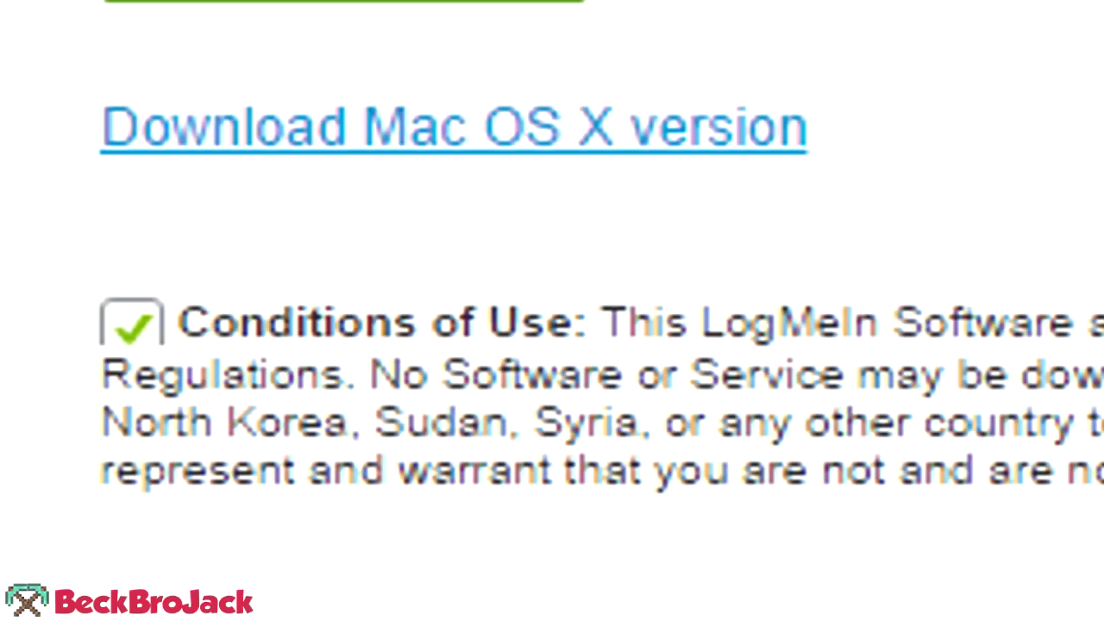
{"action": "double_click", "coordinate": [132, 324]}
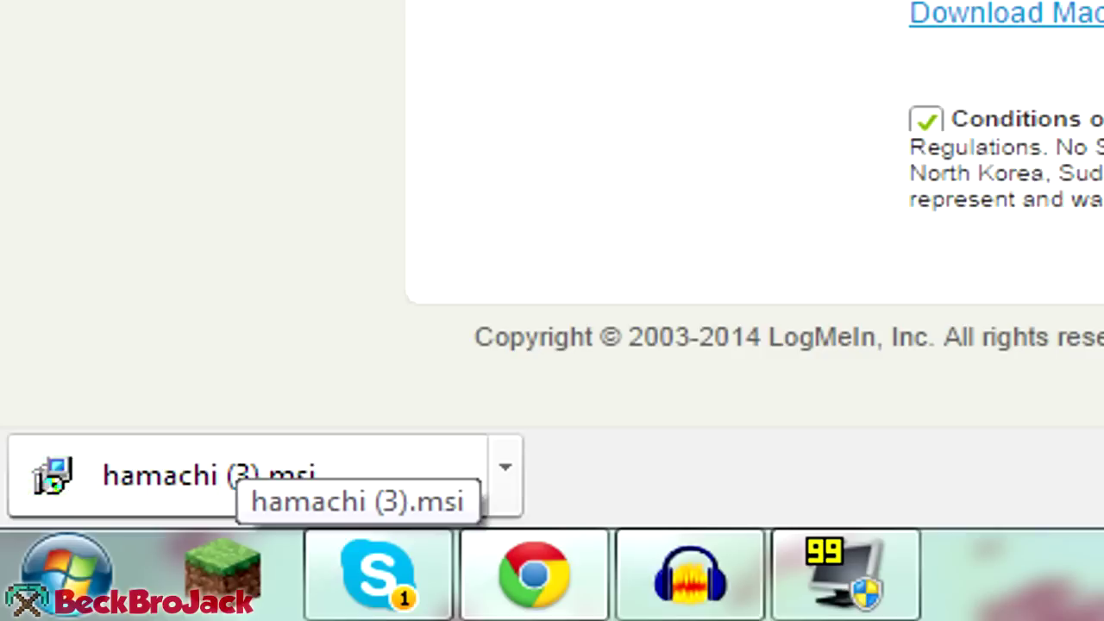
{"action": "left_click", "coordinate": [224, 476]}
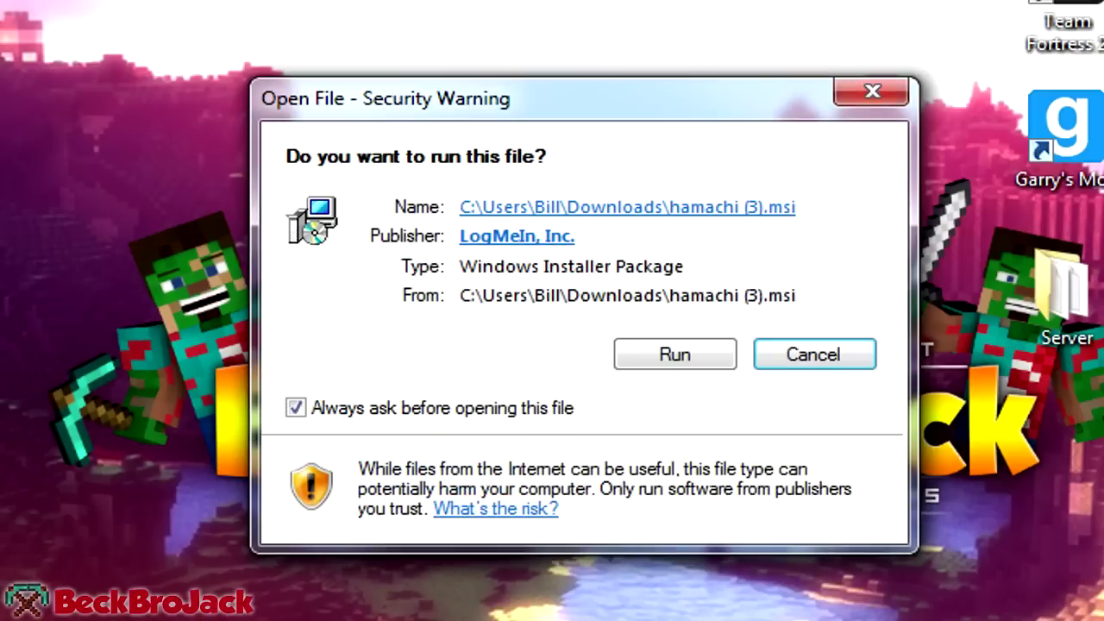
{"action": "key", "text": "alt+r"}
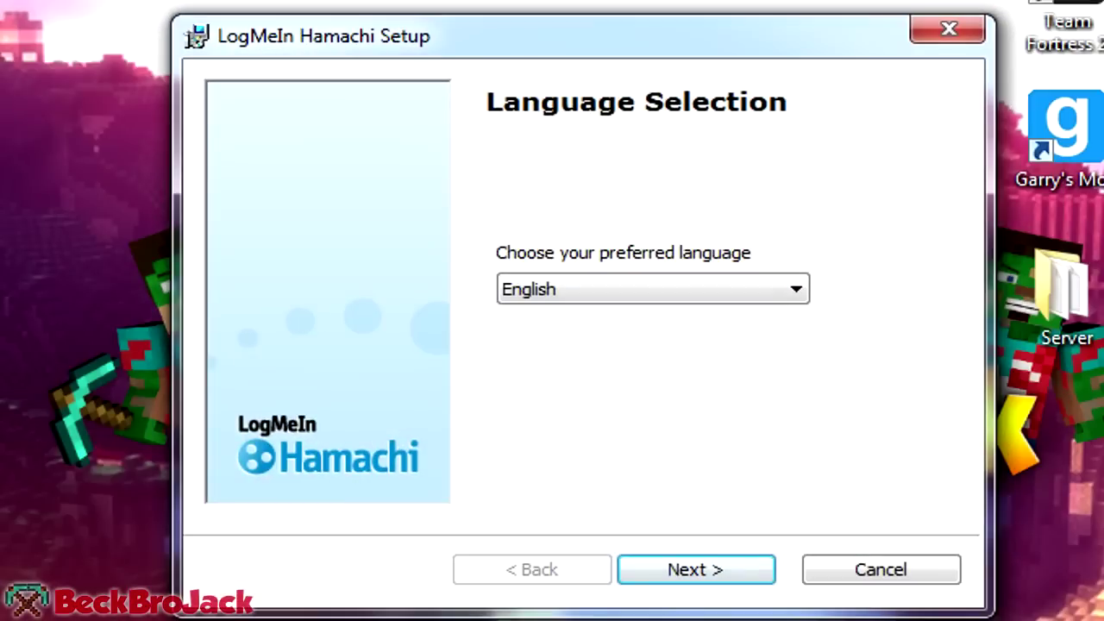
- Keep English as the setup language and continue past the version page to the terms and conditions
{"action": "key", "text": "alt+Down"}
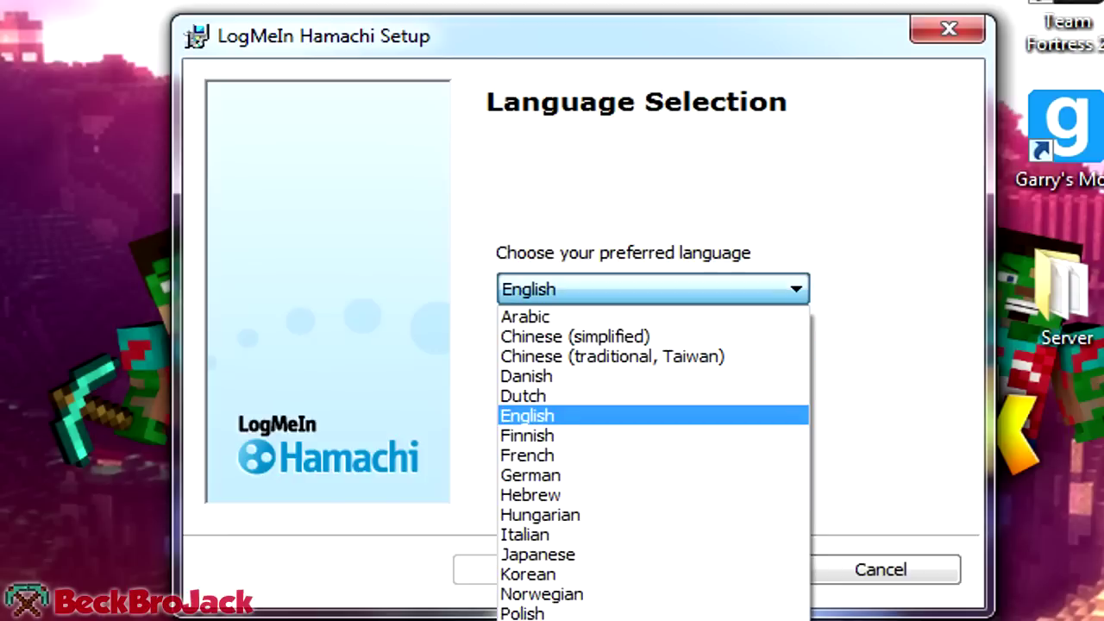
{"action": "key", "text": "Return"}
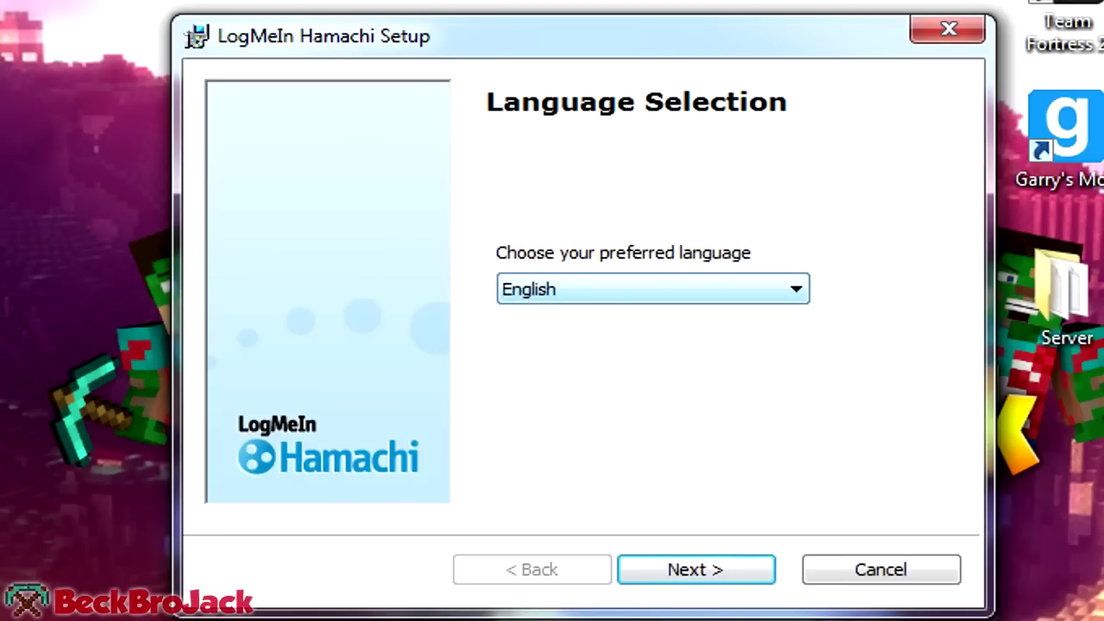
{"action": "key", "text": "Return"}
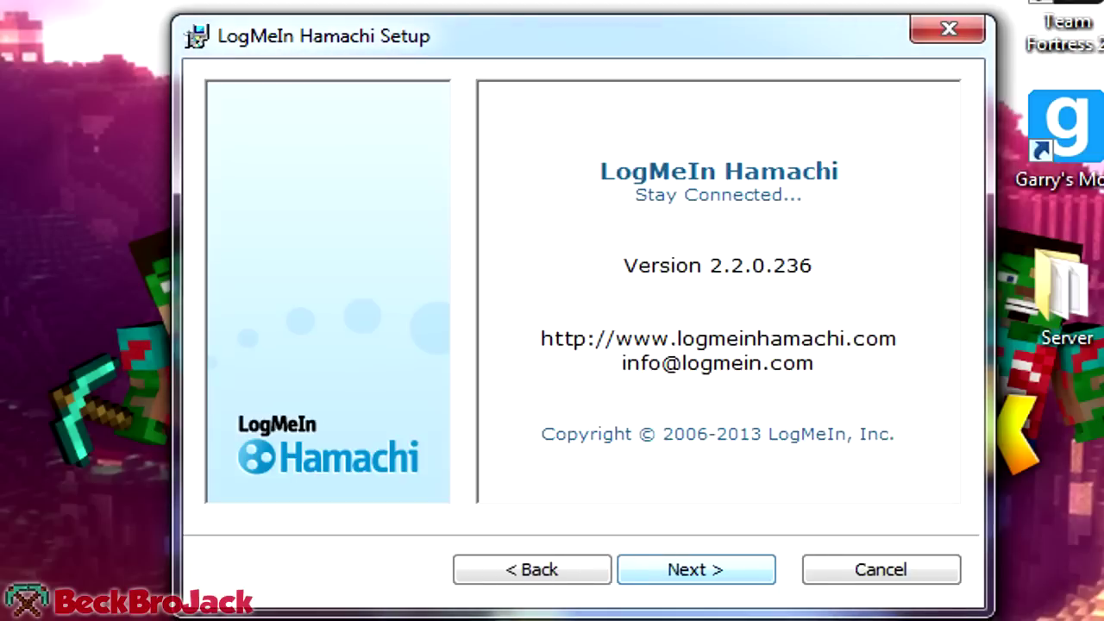
{"action": "key", "text": "Return"}
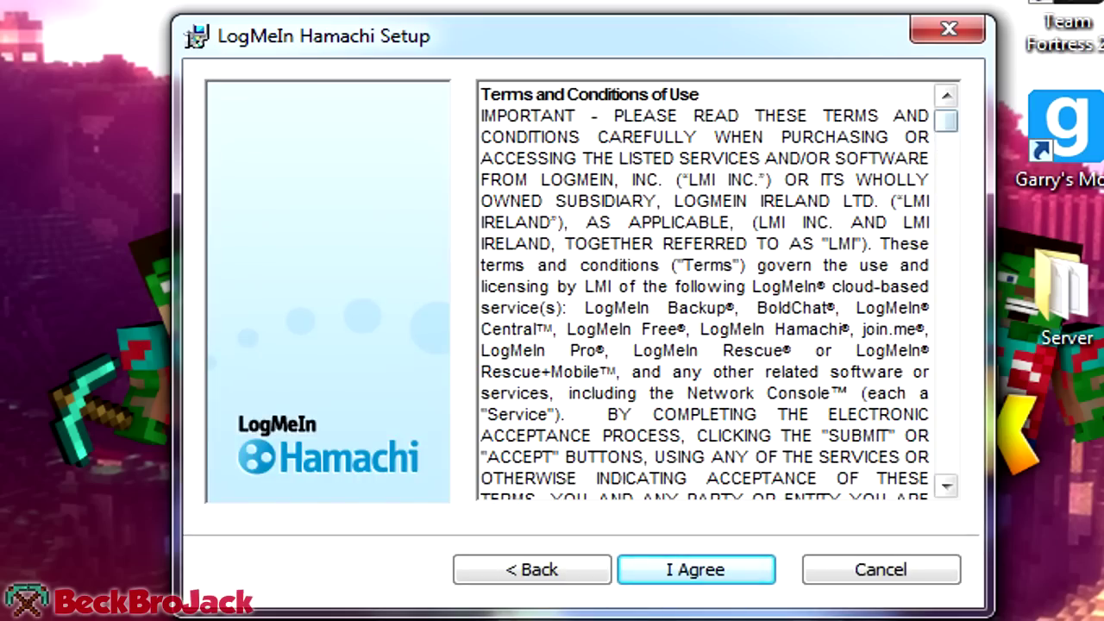
- Skim the Terms and Conditions of Use and agree to them
{"action": "scroll", "coordinate": [705, 292], "scroll_direction": "down", "scroll_amount": 15}
{"action": "left_click_drag", "start_coordinate": [946, 261], "coordinate": [946, 120]}
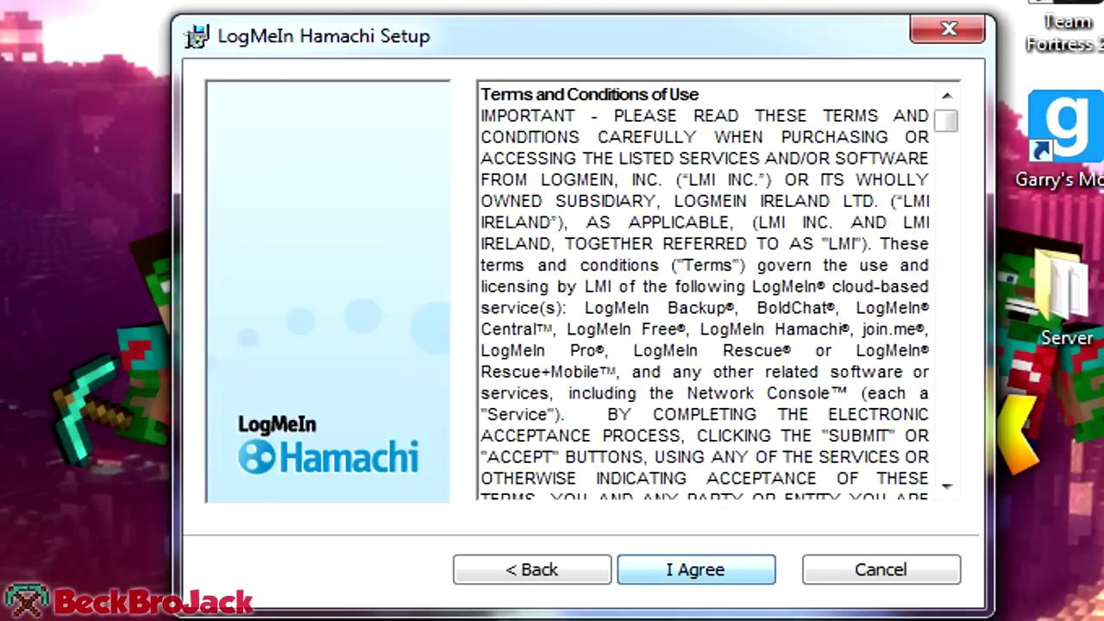
{"action": "key", "text": "Return"}
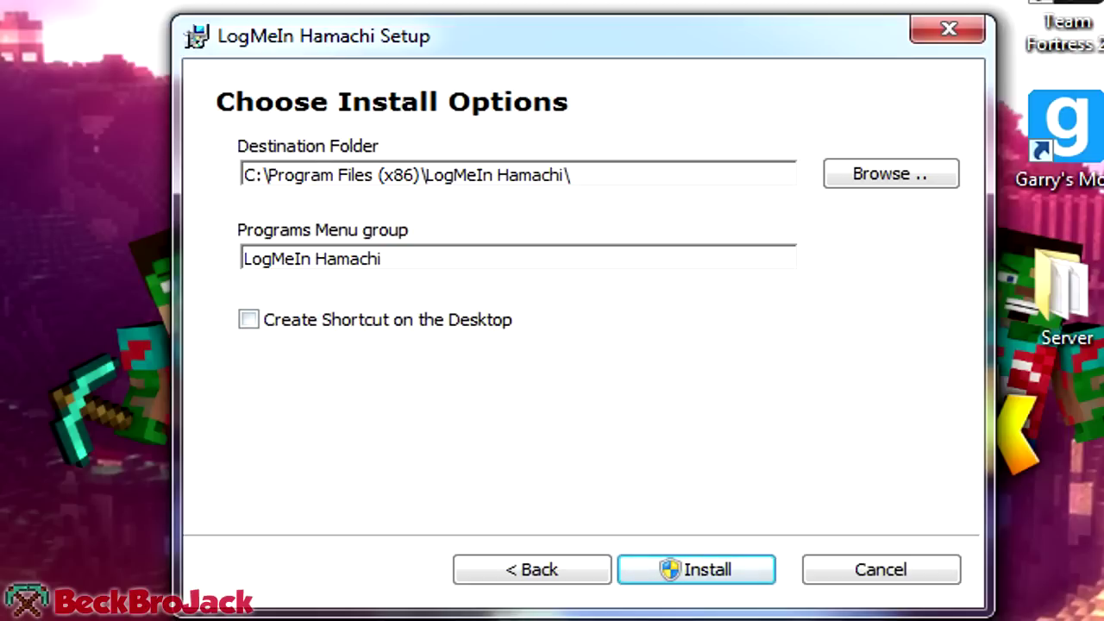
- Install Hamachi with the default folder and menu group, without a desktop shortcut, and finish setup with Launch Hamachi enabled
{"action": "key", "text": "super"}
{"action": "key", "text": "super"}
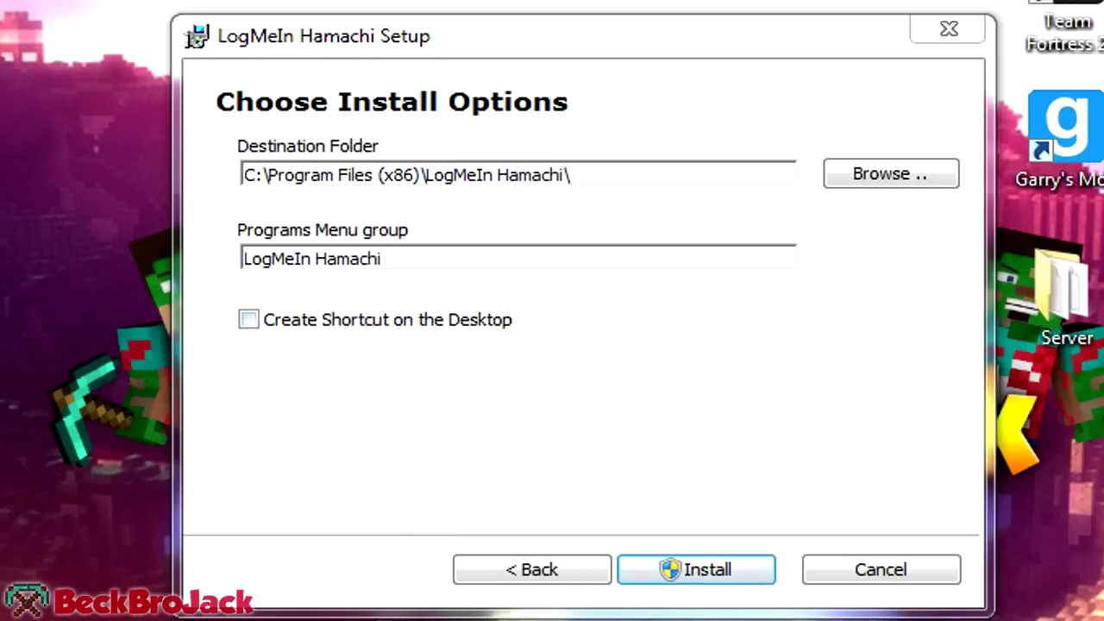
{"action": "key", "text": "Return"}
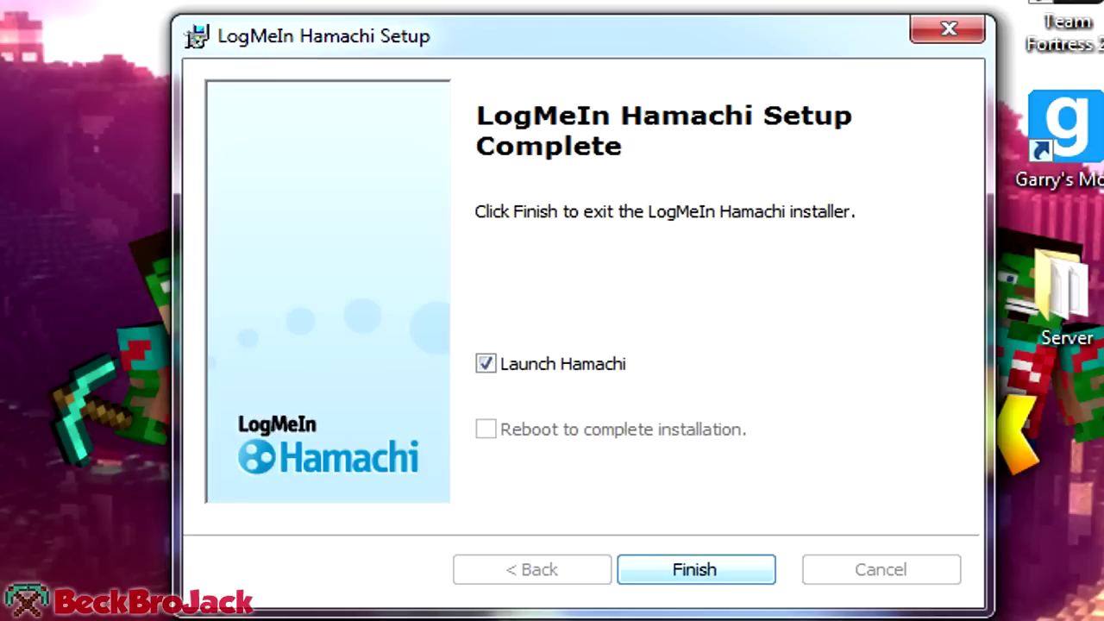
{"action": "key", "text": "Return"}
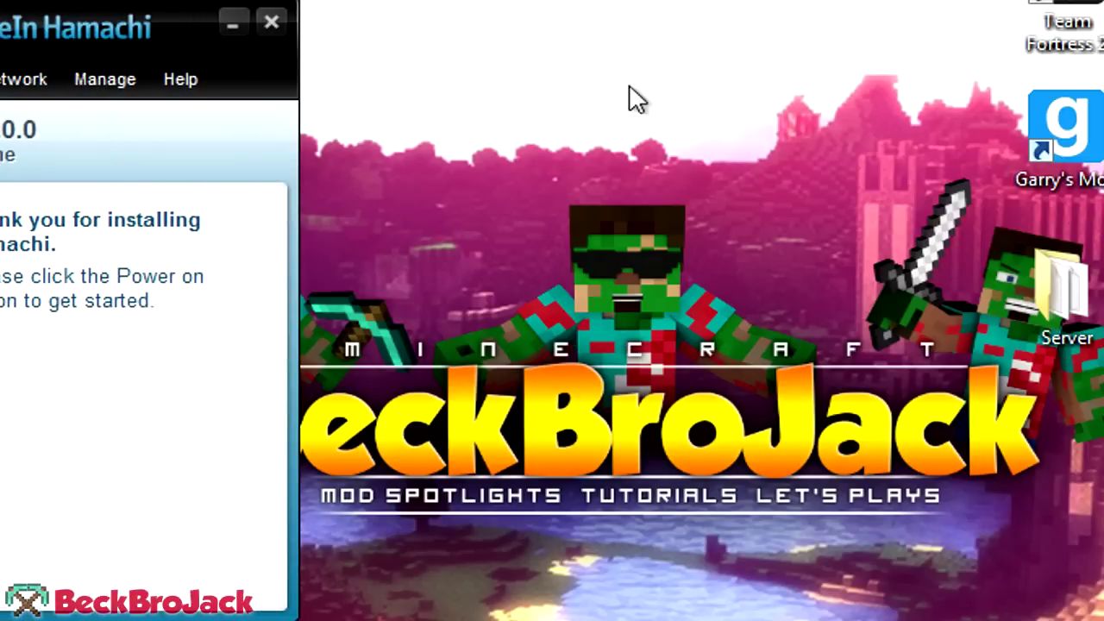
- Power on Hamachi and register this client under the name I7Core
{"action": "left_click_drag", "start_coordinate": [26, 29], "coordinate": [534, 102]}
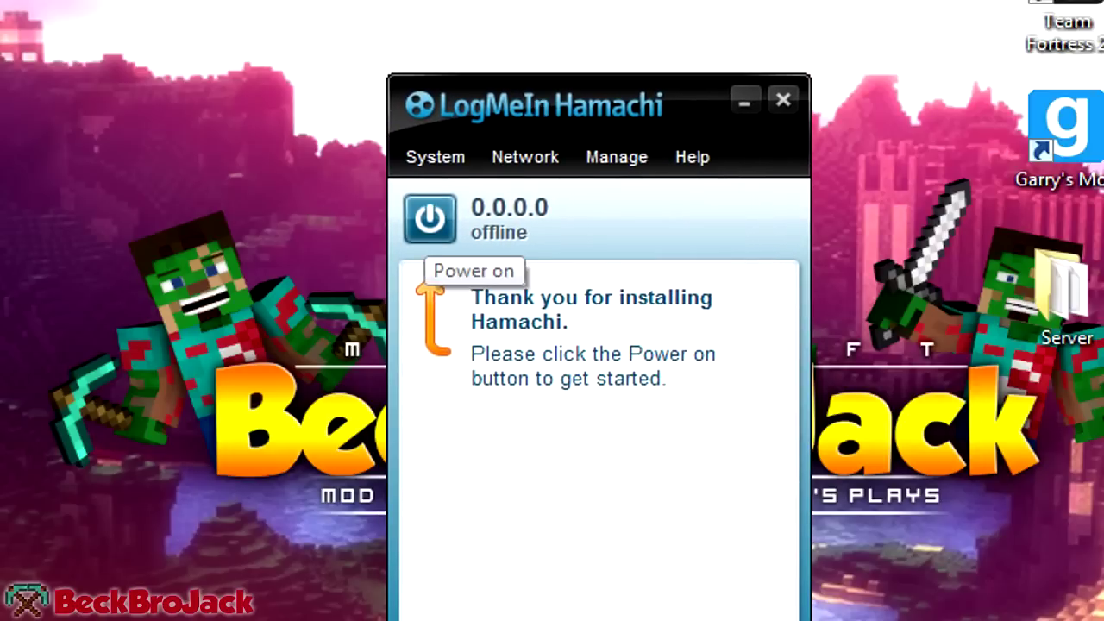
{"action": "left_click", "coordinate": [429, 221]}
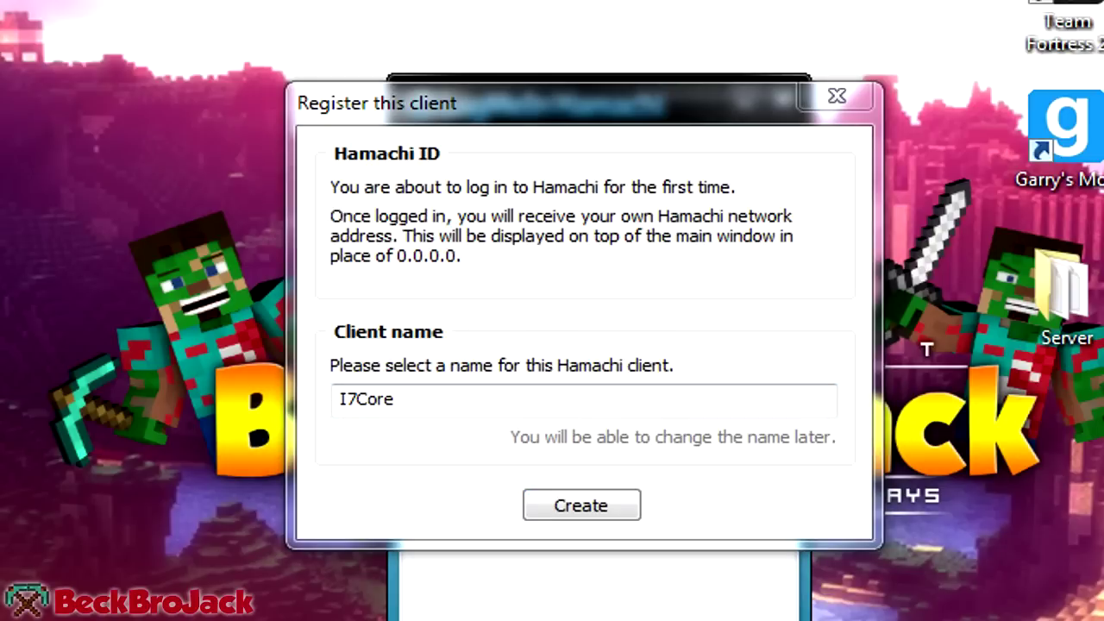
{"action": "key", "text": "Return"}
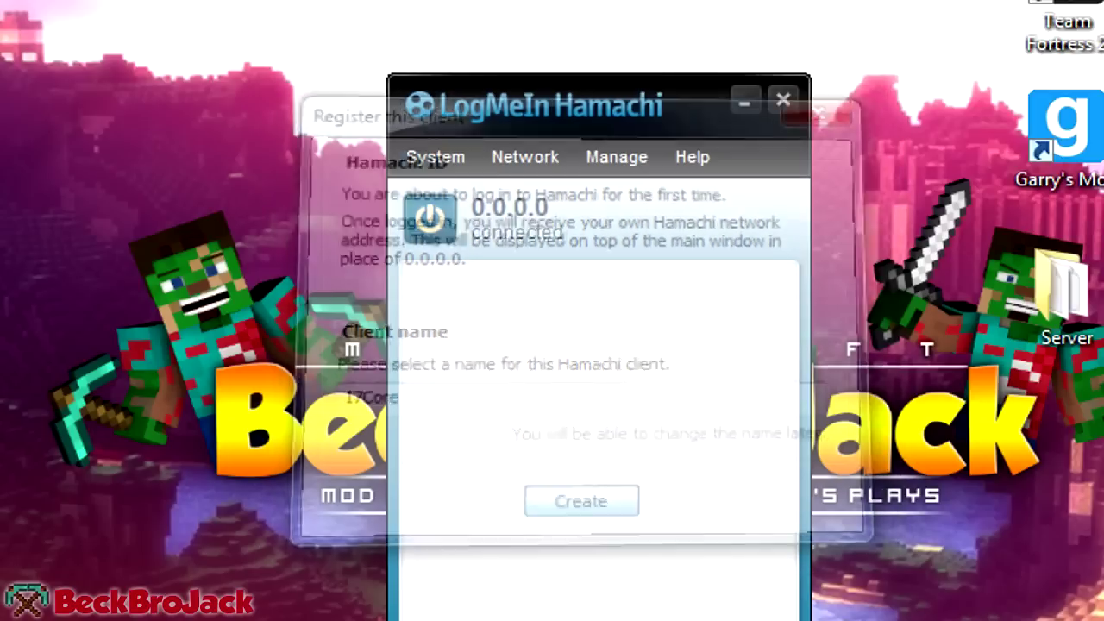
- Reposition the Hamachi window and copy the client's IPv4 address
{"action": "left_click_drag", "start_coordinate": [589, 96], "coordinate": [552, 55]}
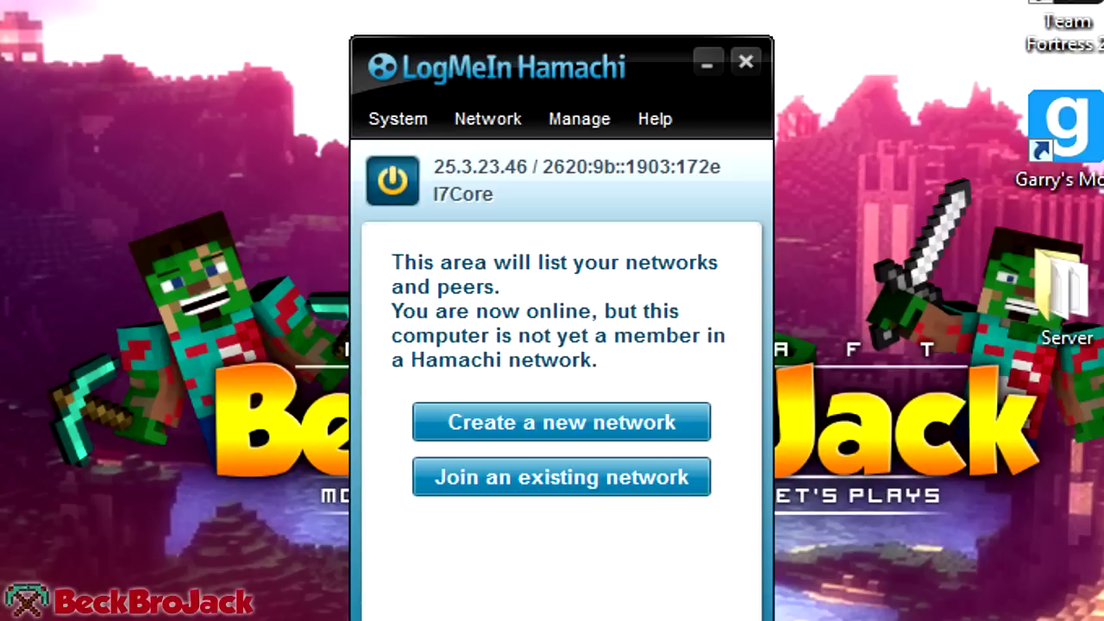
{"action": "right_click", "coordinate": [462, 168]}
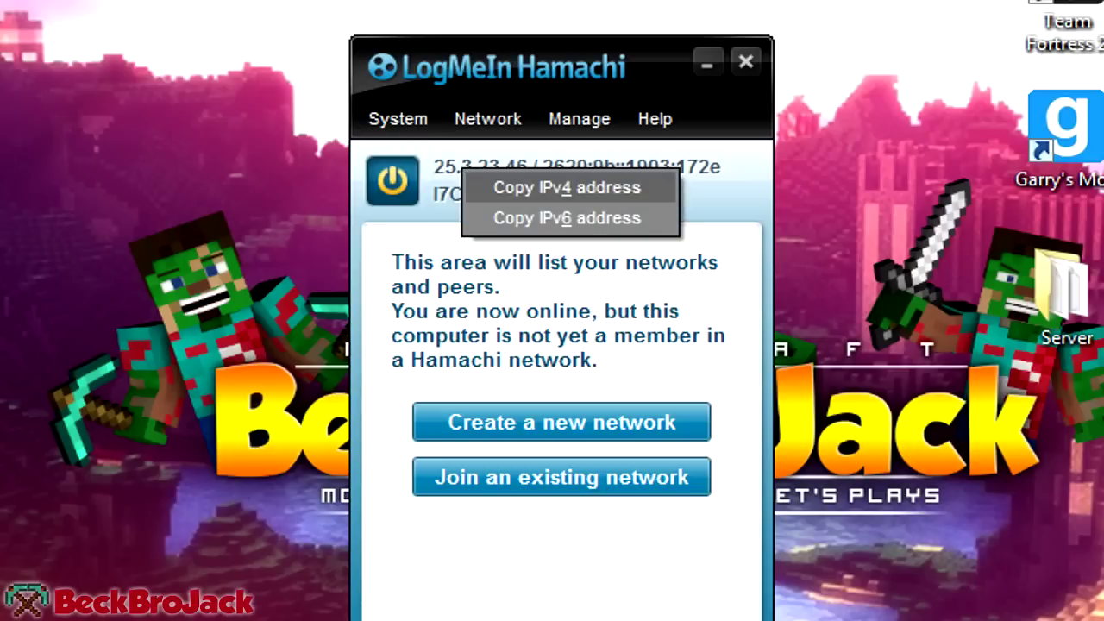
{"action": "left_click", "coordinate": [567, 187]}
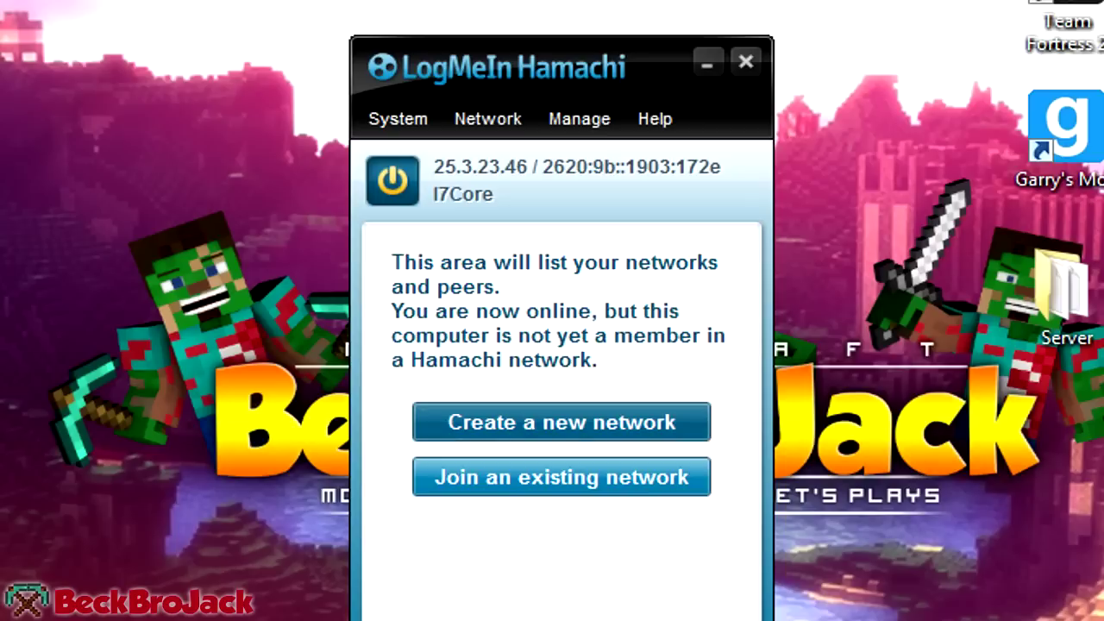
- Try to create a client-owned network with the ID BeckBroJack, entering and confirming the network password
{"action": "left_click", "coordinate": [561, 421]}
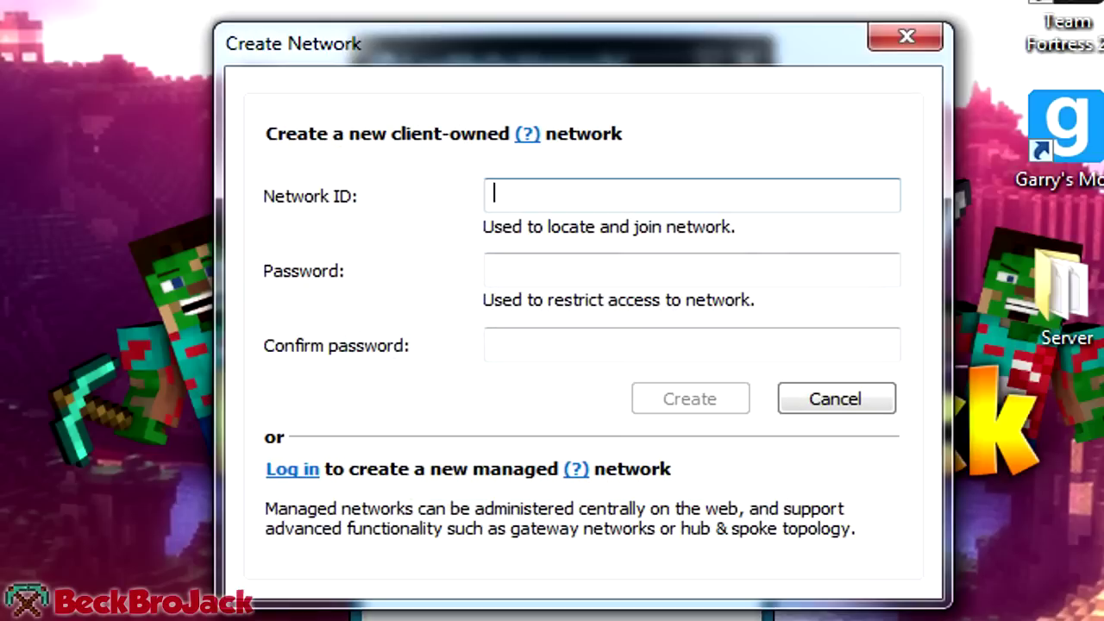
{"action": "type", "text": "BeckBr"}
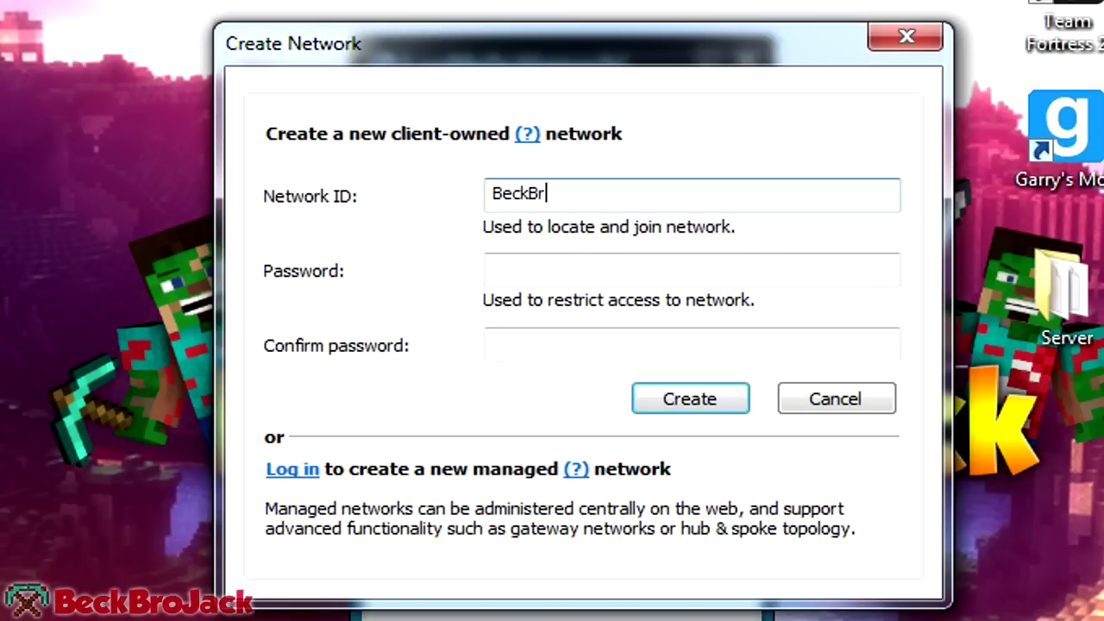
{"action": "type", "text": "oJack"}
{"action": "key", "text": "Tab"}
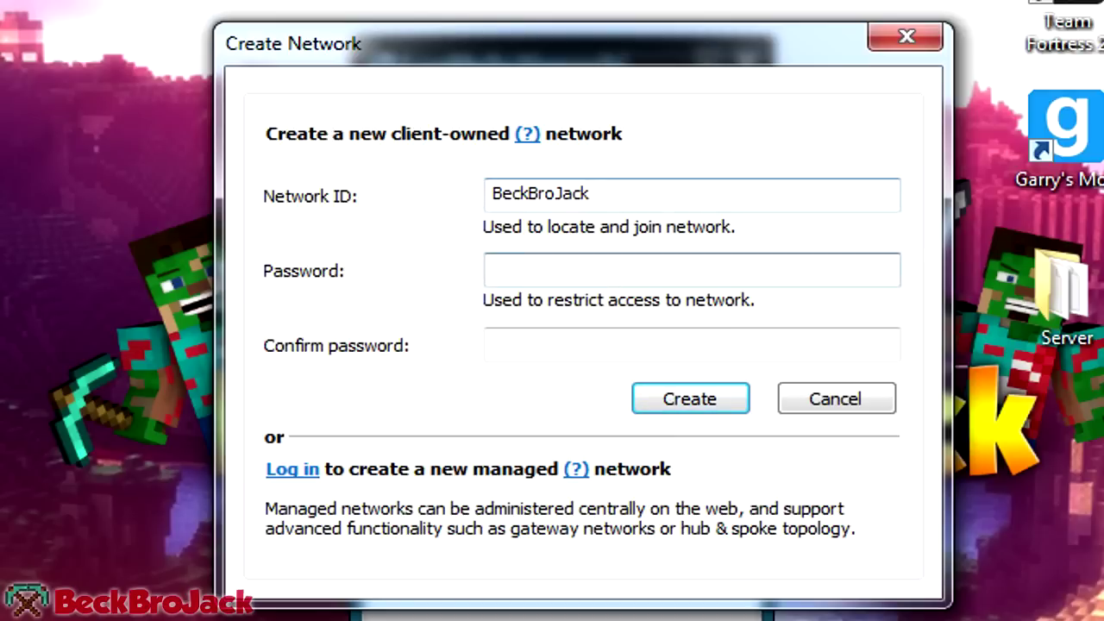
{"action": "type", "text": "****"}
{"action": "key", "text": "Tab"}
{"action": "type", "text": "***"}
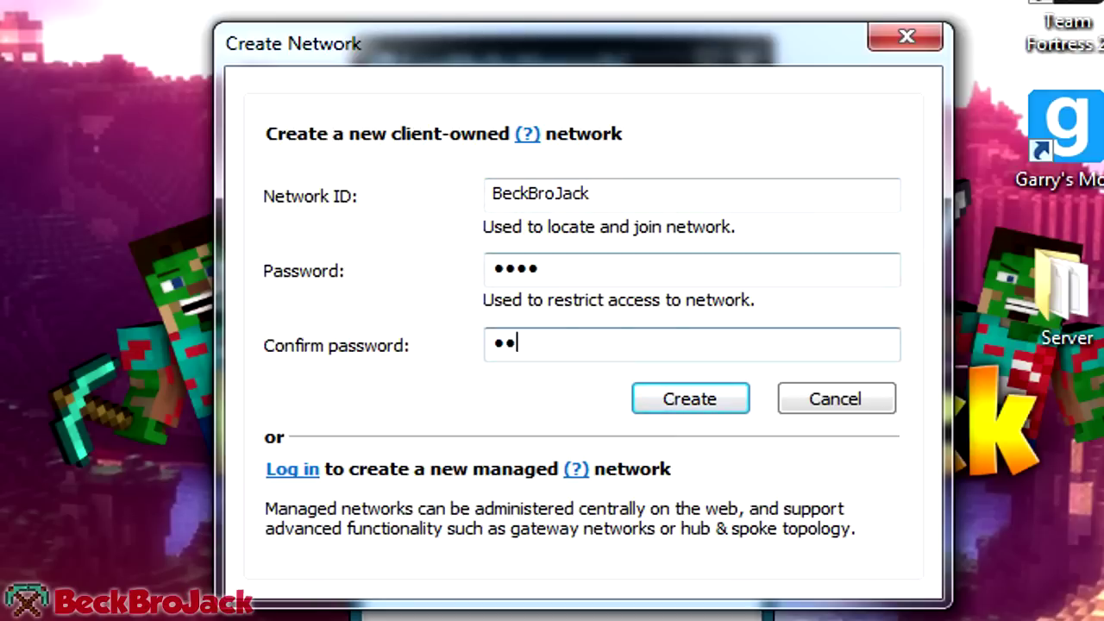
{"action": "type", "text": "*"}
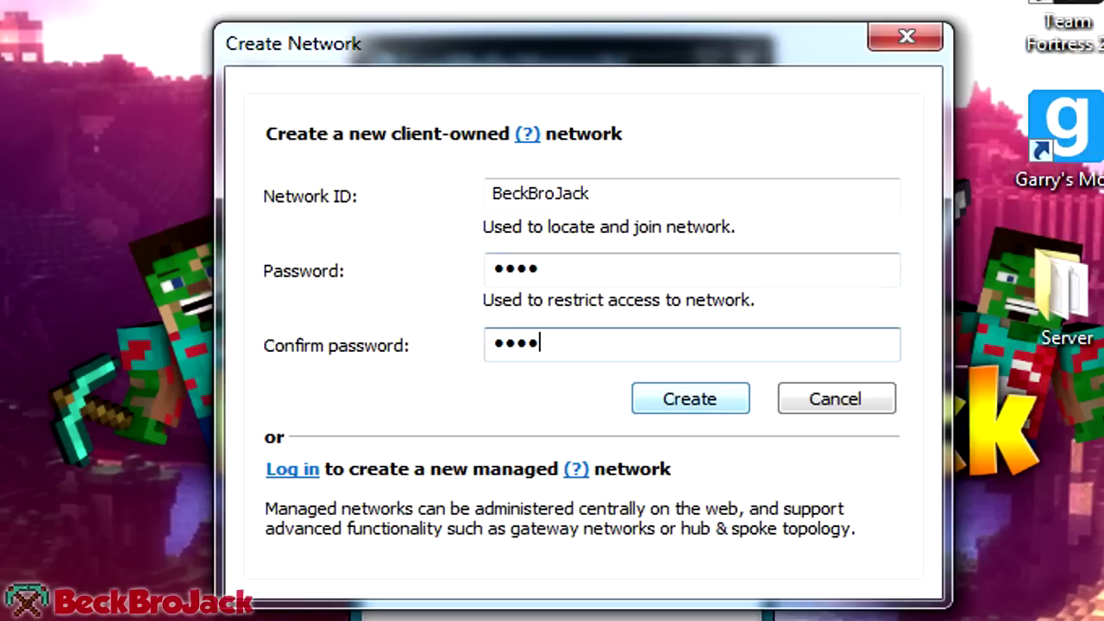
{"action": "key", "text": "Return"}
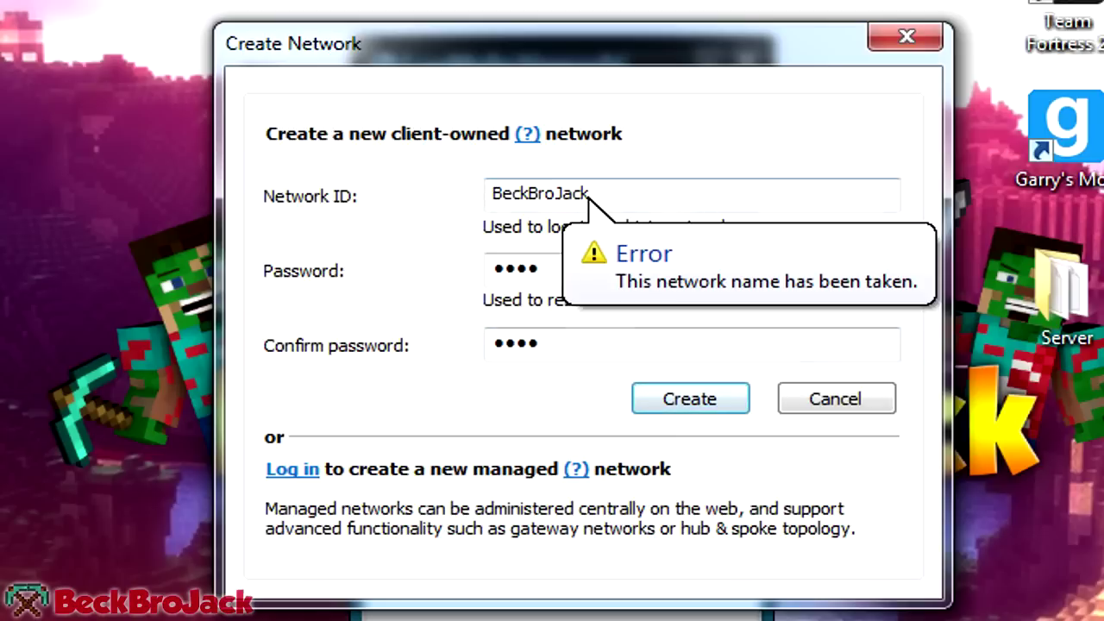
- Change the network ID to BeckBroJack1 and create the network
{"action": "double_click", "coordinate": [587, 195]}
{"action": "left_click", "coordinate": [587, 195]}
{"action": "type", "text": "1"}
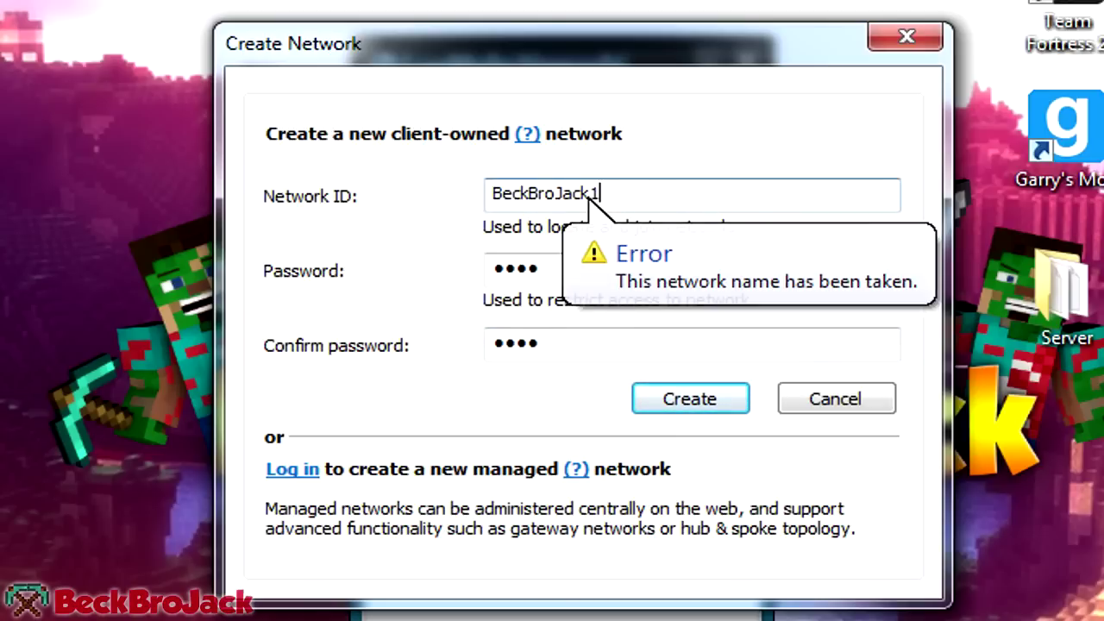
{"action": "key", "text": "Return"}
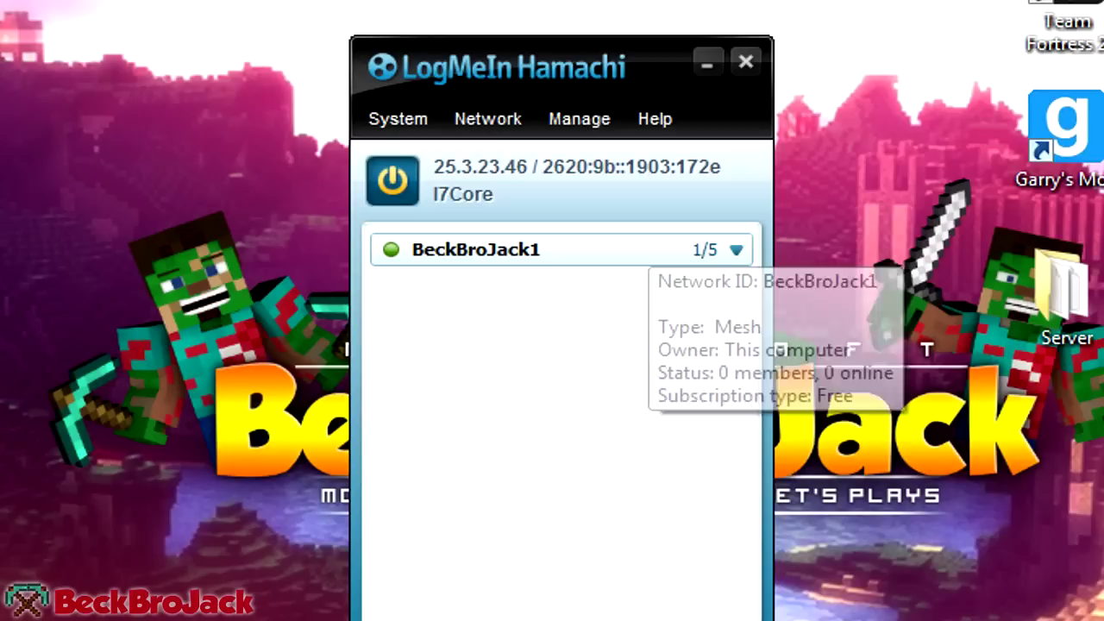
- Examine the network ID and password fields for joining an existing network, and close the form without joining
{"action": "mouse_move", "coordinate": [376, 249]}
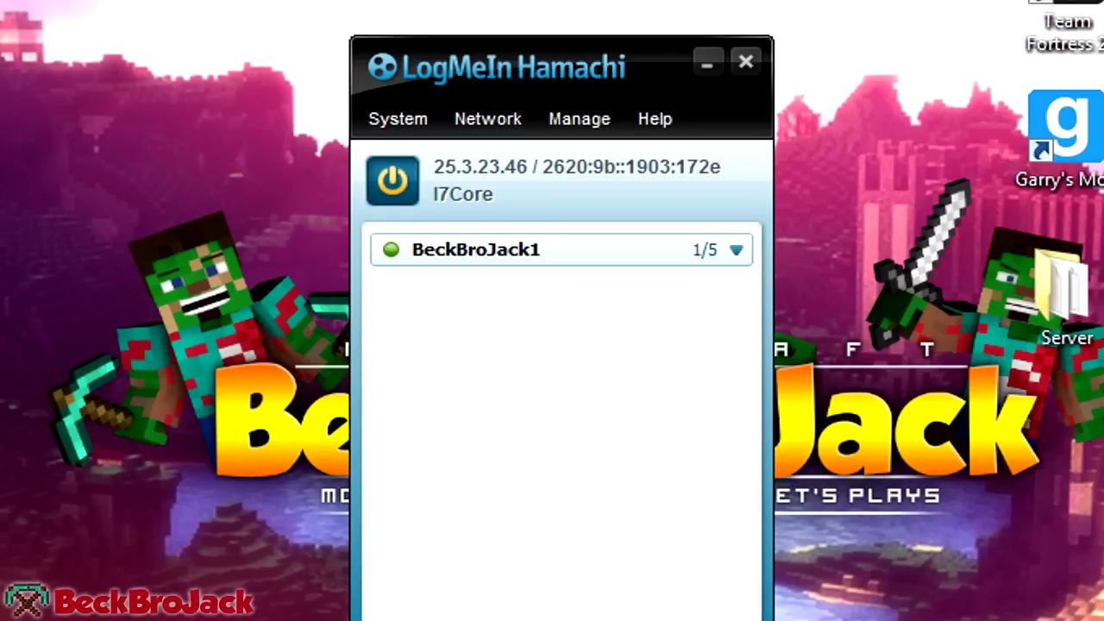
{"action": "left_click", "coordinate": [487, 118]}
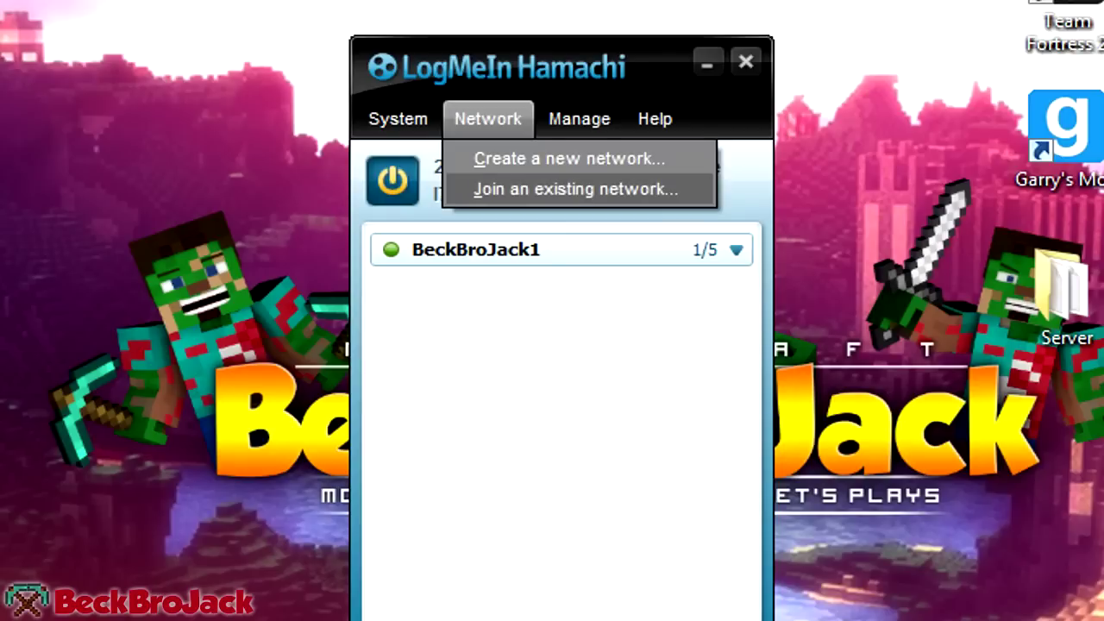
{"action": "left_click", "coordinate": [575, 188]}
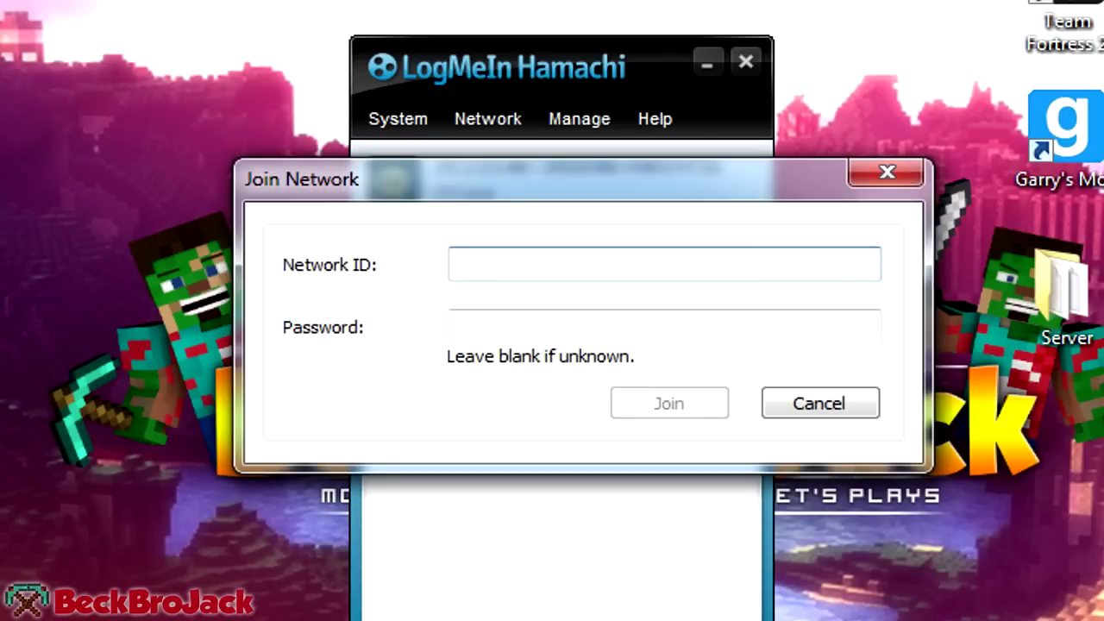
{"action": "left_click_drag", "start_coordinate": [459, 194], "coordinate": [444, 327]}
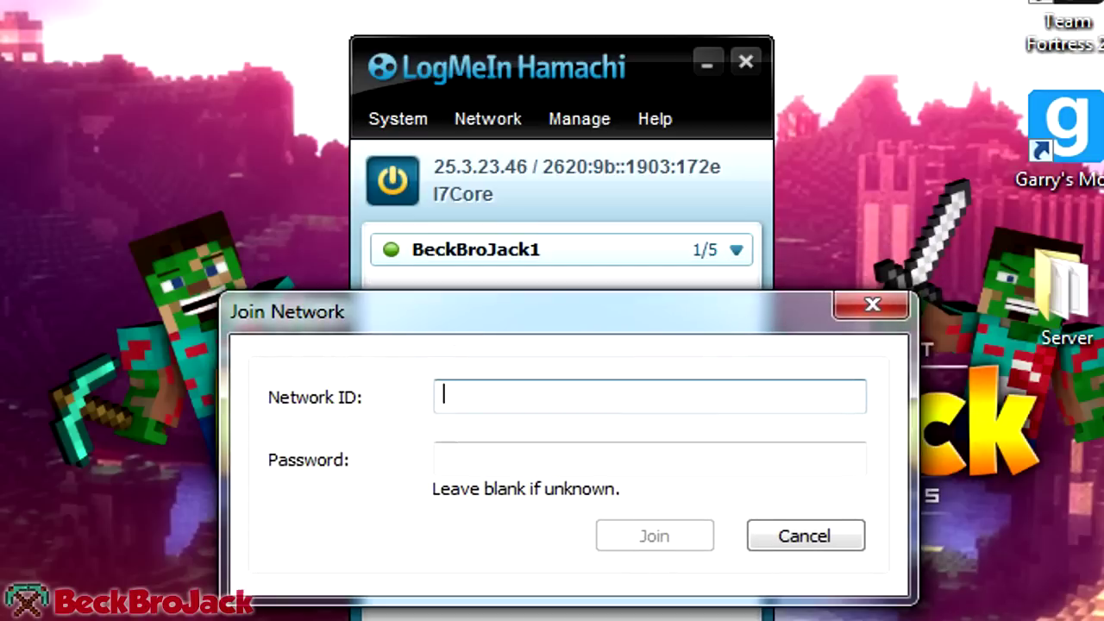
{"action": "left_click", "coordinate": [443, 459]}
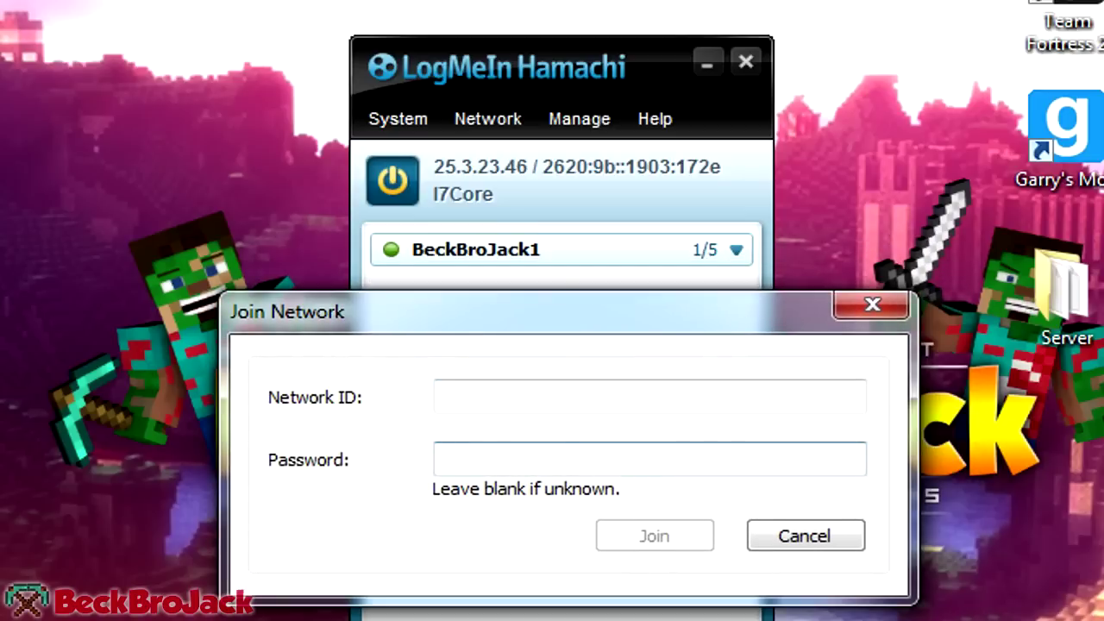
{"action": "left_click", "coordinate": [803, 536]}
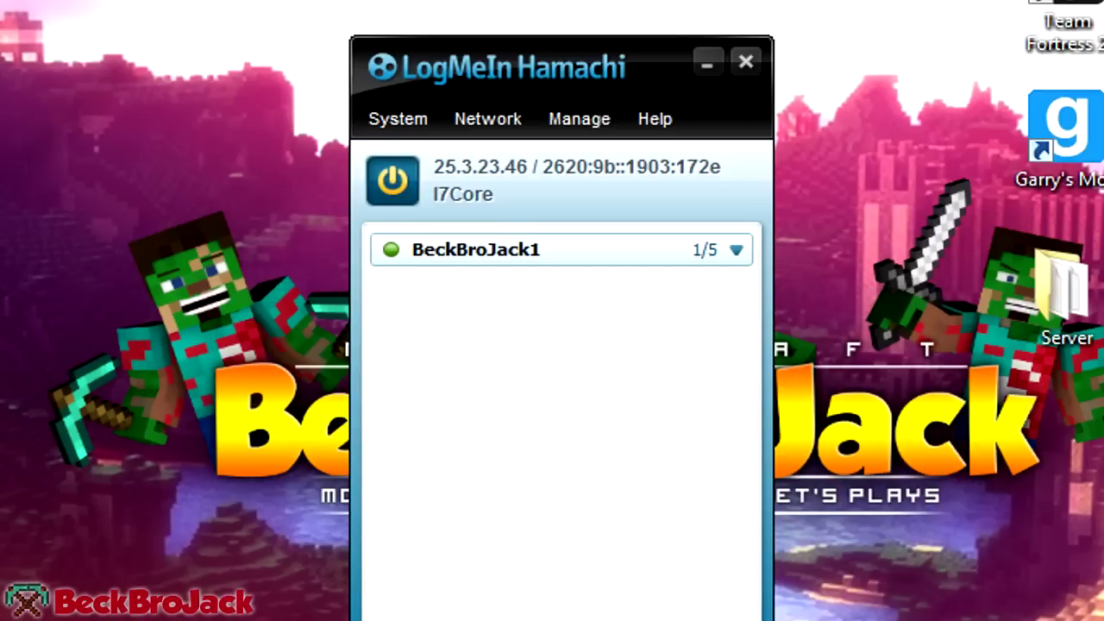
- Examine the ID and password fields for creating a client-owned network, and close the form without creating one
{"action": "left_click", "coordinate": [560, 250]}
{"action": "left_click", "coordinate": [487, 118]}
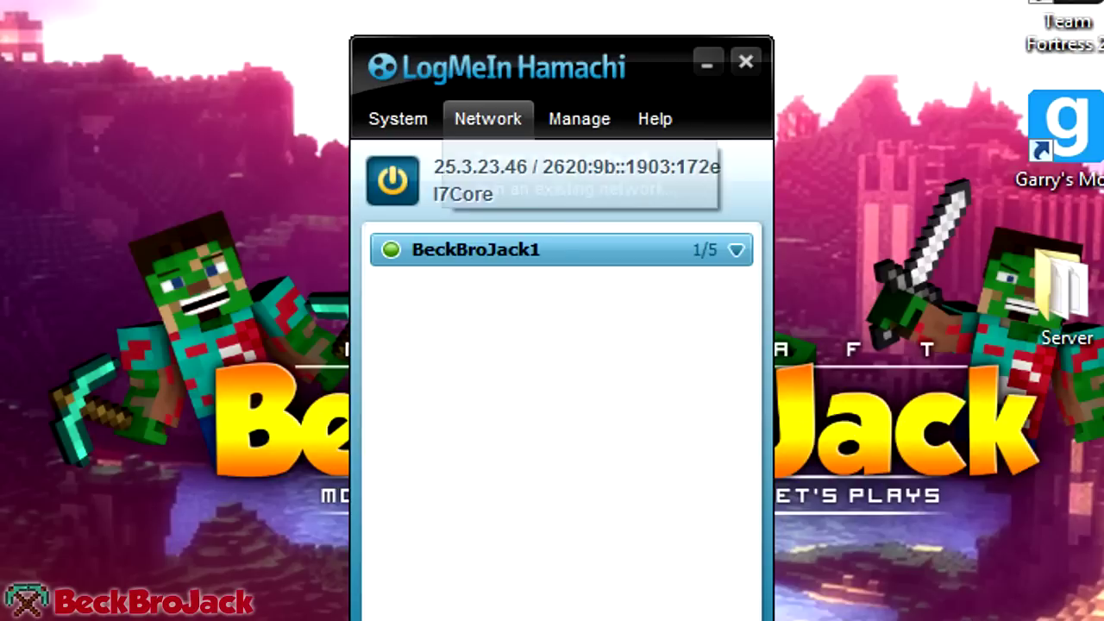
{"action": "left_click", "coordinate": [569, 158]}
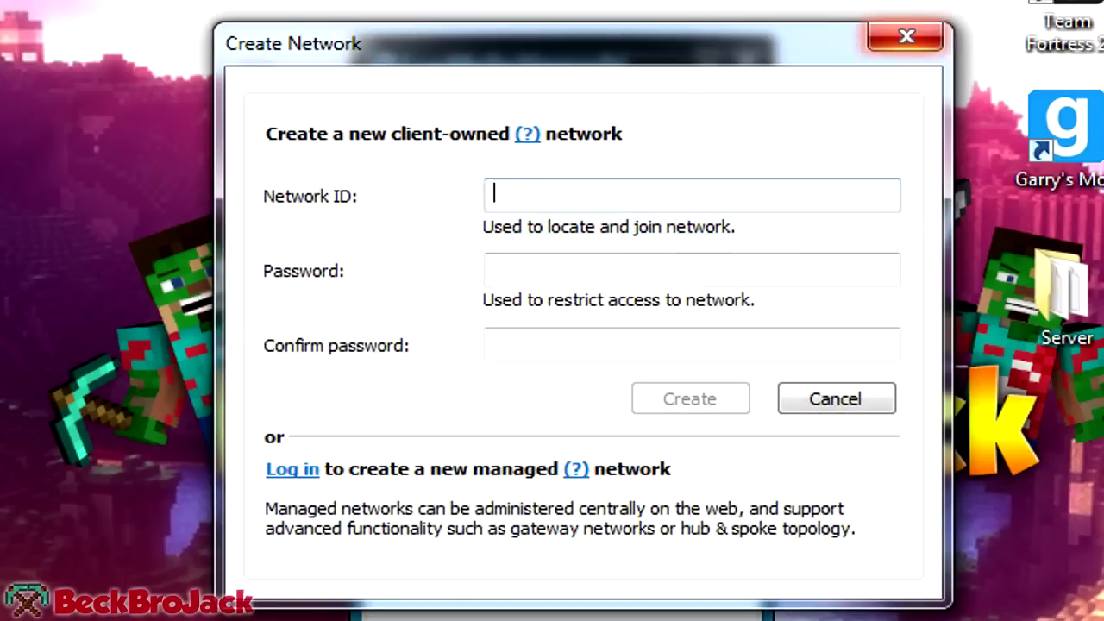
{"action": "left_click", "coordinate": [905, 36]}
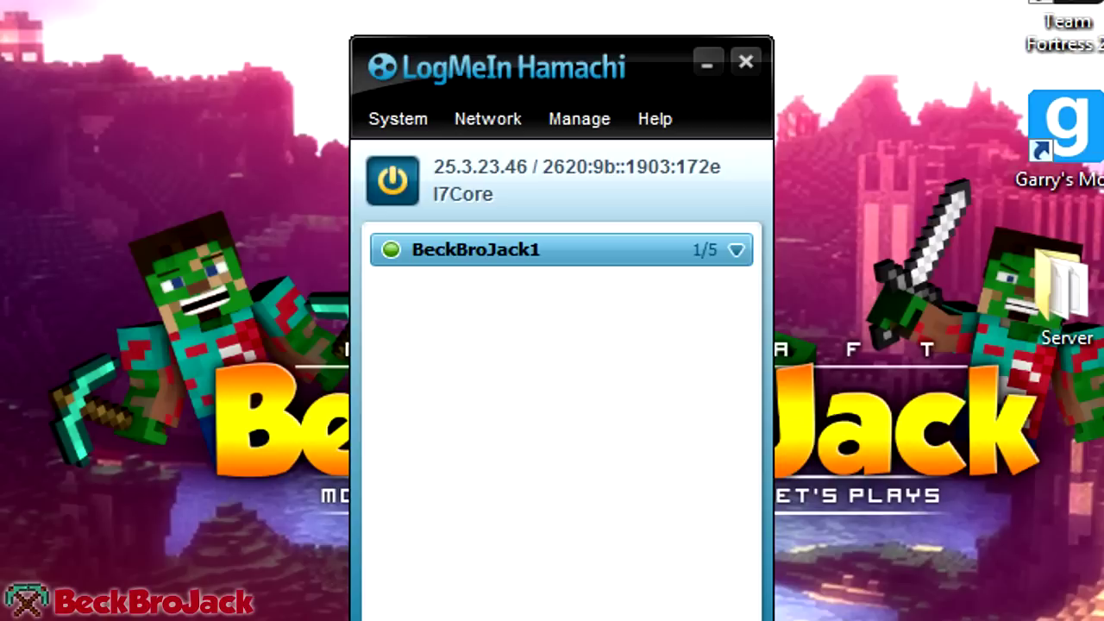
- Minimize Hamachi, switch to the Minecraft download page in the browser, and download minecraft_server.1.8.exe
{"action": "left_click", "coordinate": [706, 62]}
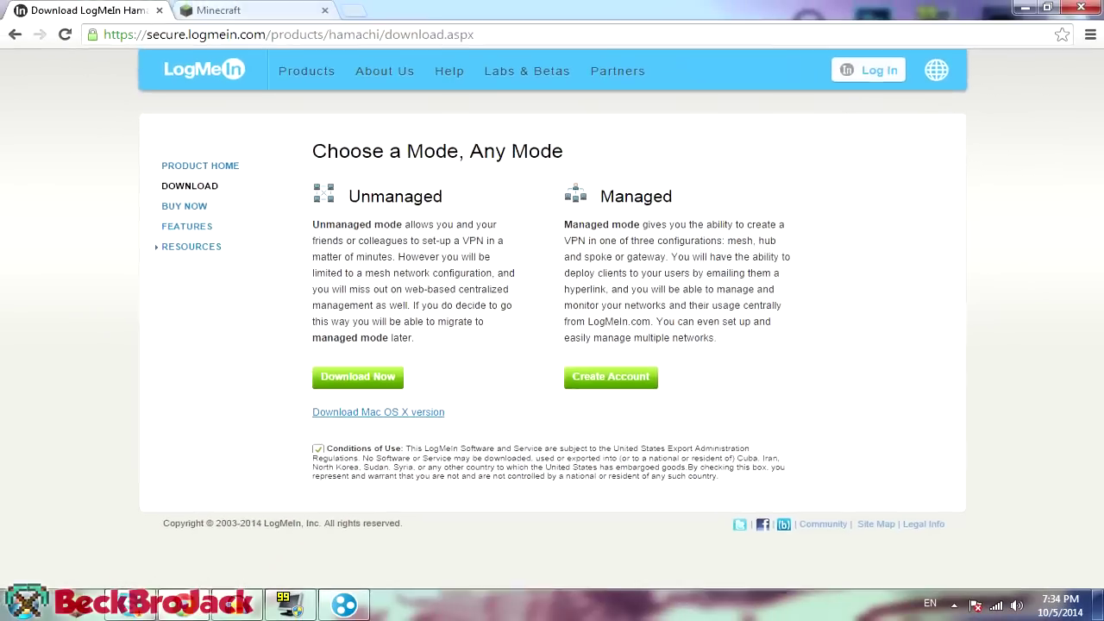
{"action": "key", "text": "ctrl+Tab"}
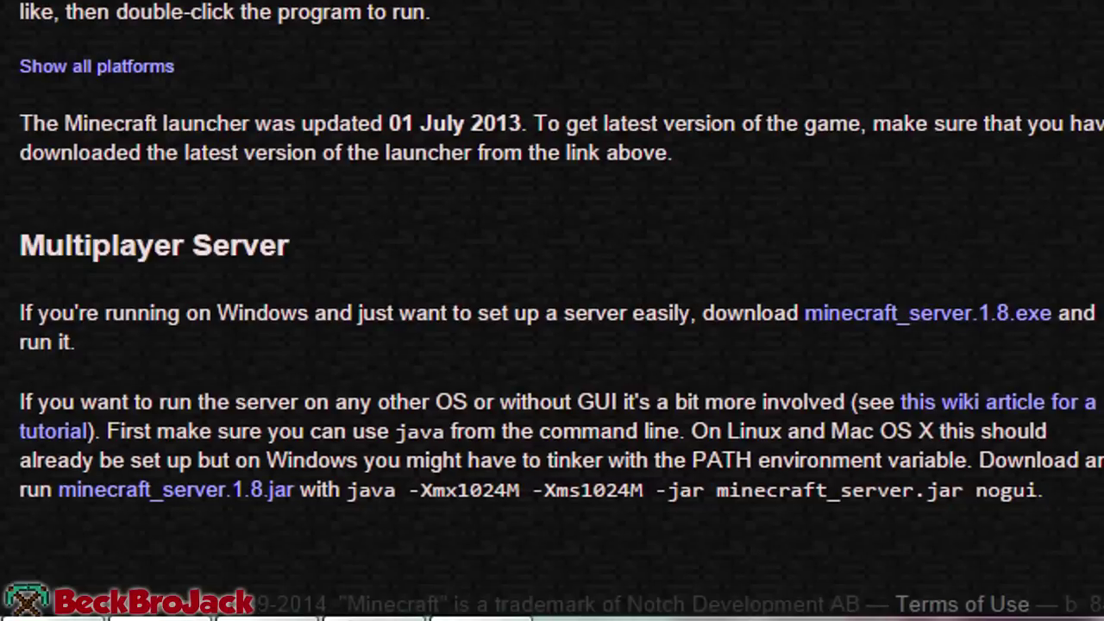
{"action": "left_click", "coordinate": [927, 313]}
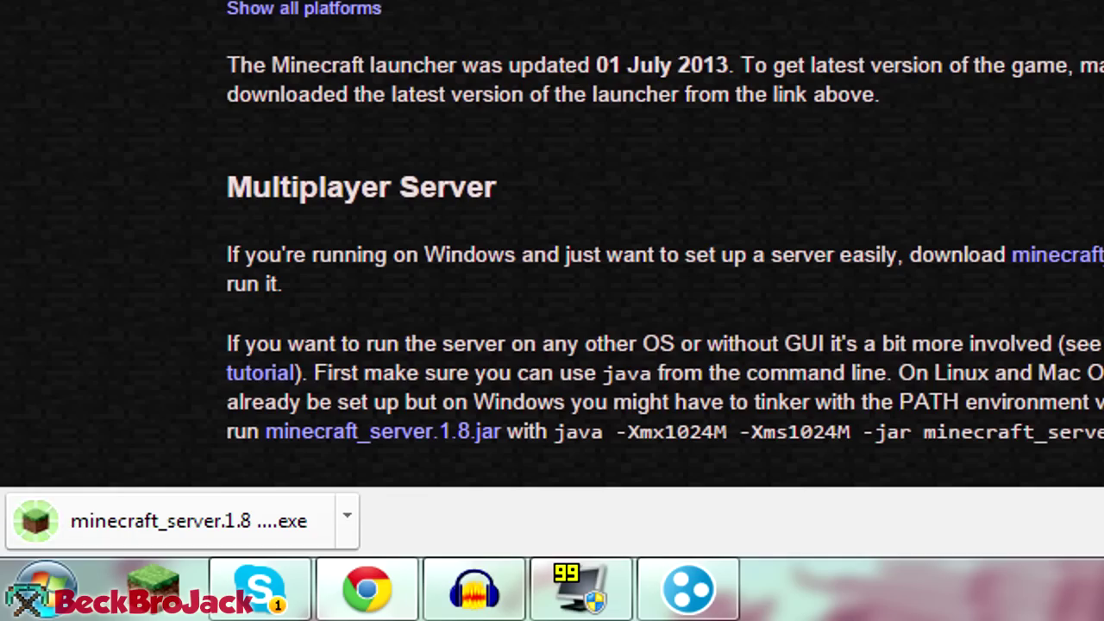
- Fit the browser to half the screen and create a desktop folder named Minecraft 1.8 Server
{"action": "key", "text": "super+Left"}
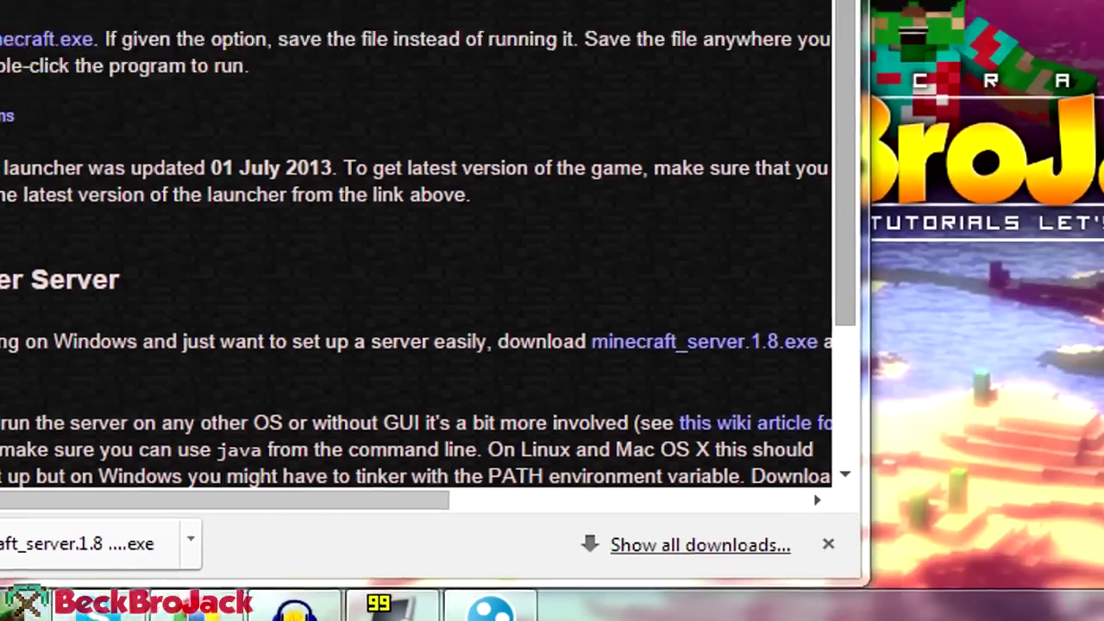
{"action": "right_click", "coordinate": [548, 235]}
{"action": "mouse_move", "coordinate": [707, 470]}
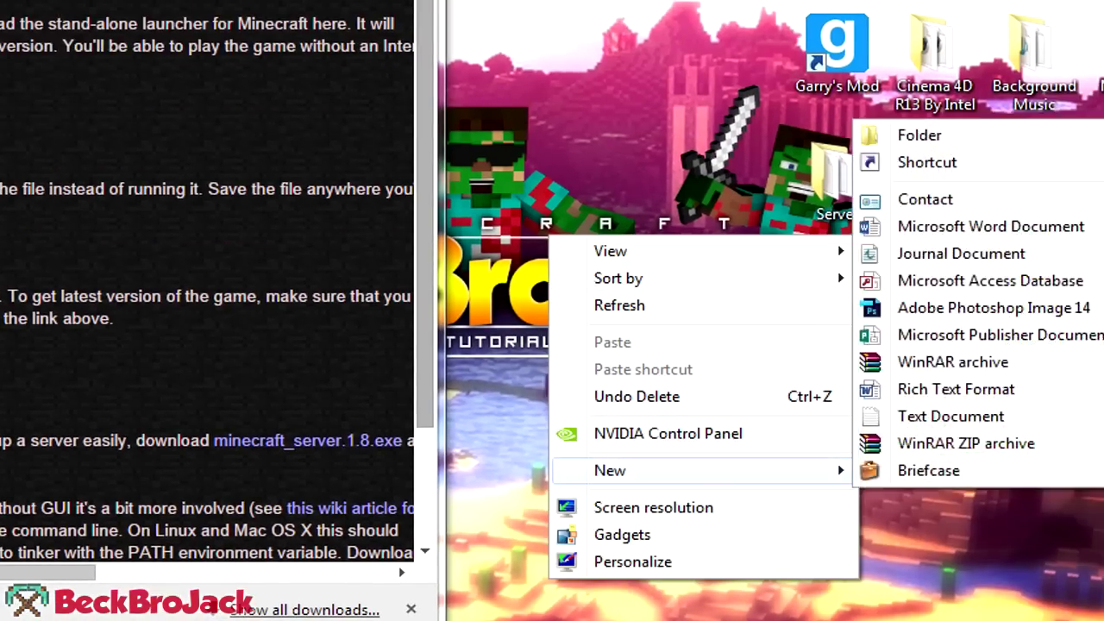
{"action": "left_click", "coordinate": [917, 134]}
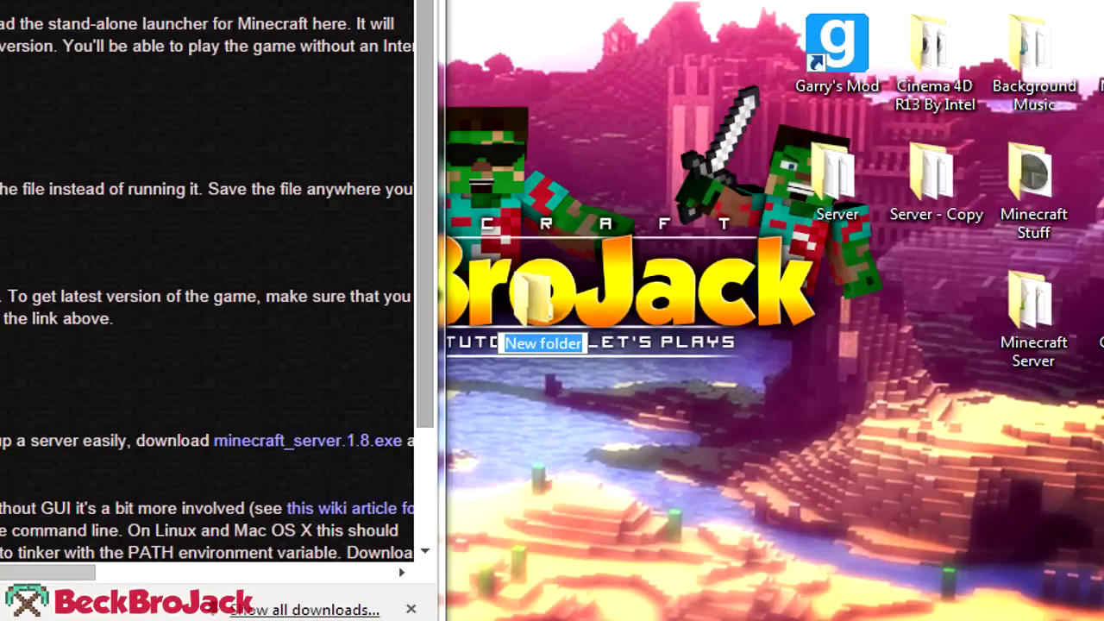
{"action": "type", "text": "Minecraf"}
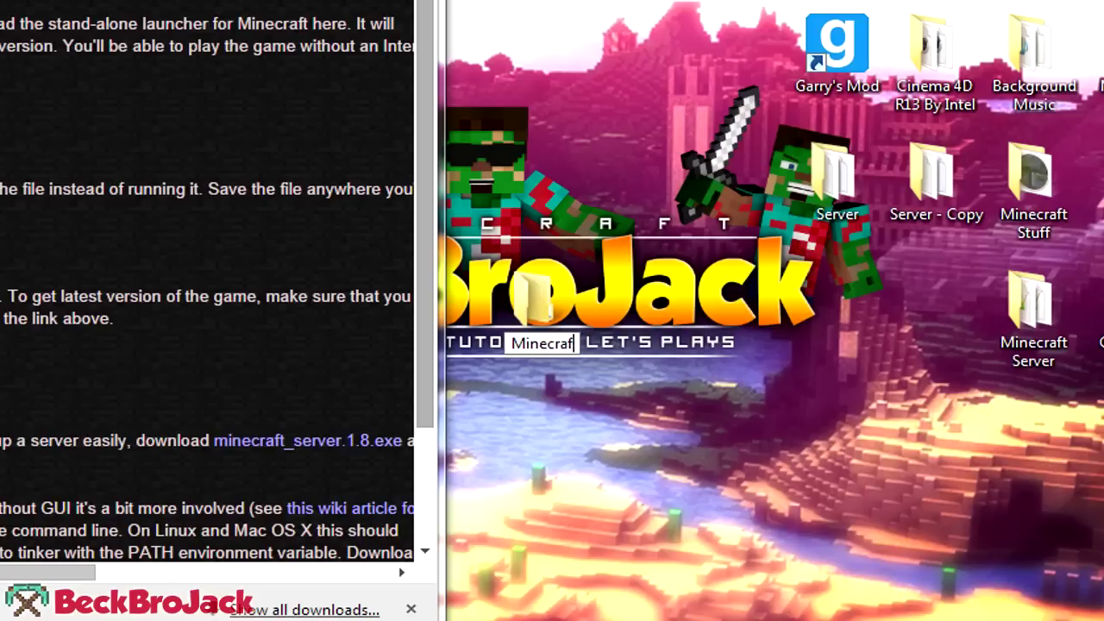
{"action": "type", "text": "t 1.8 D"}
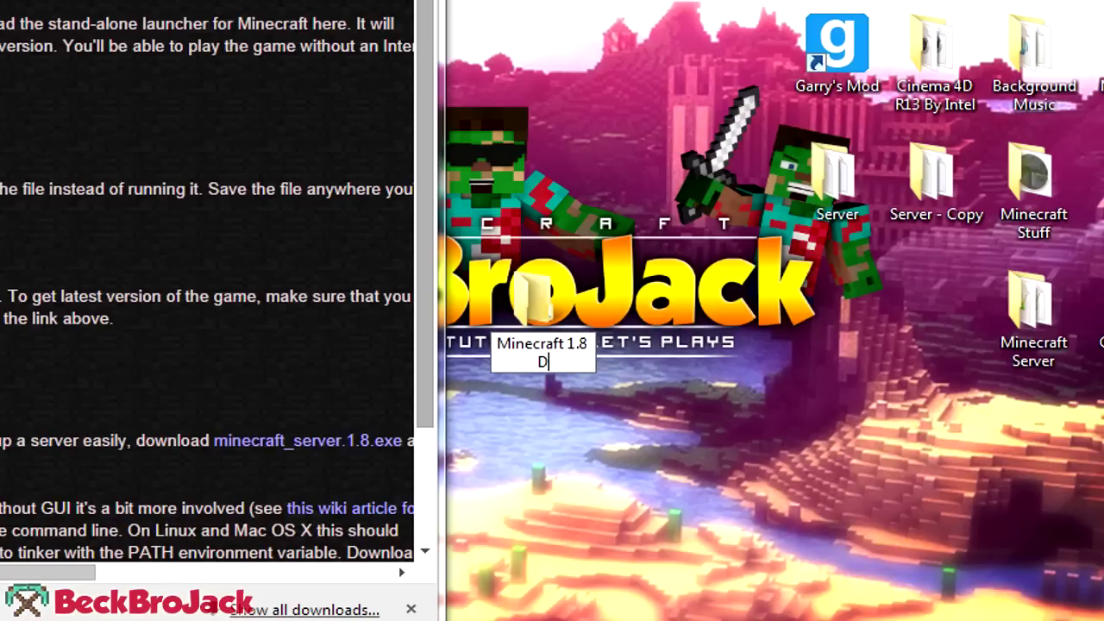
{"action": "key", "text": "BackSpace"}
{"action": "key", "text": "BackSpace"}
{"action": "type", "text": "Server"}
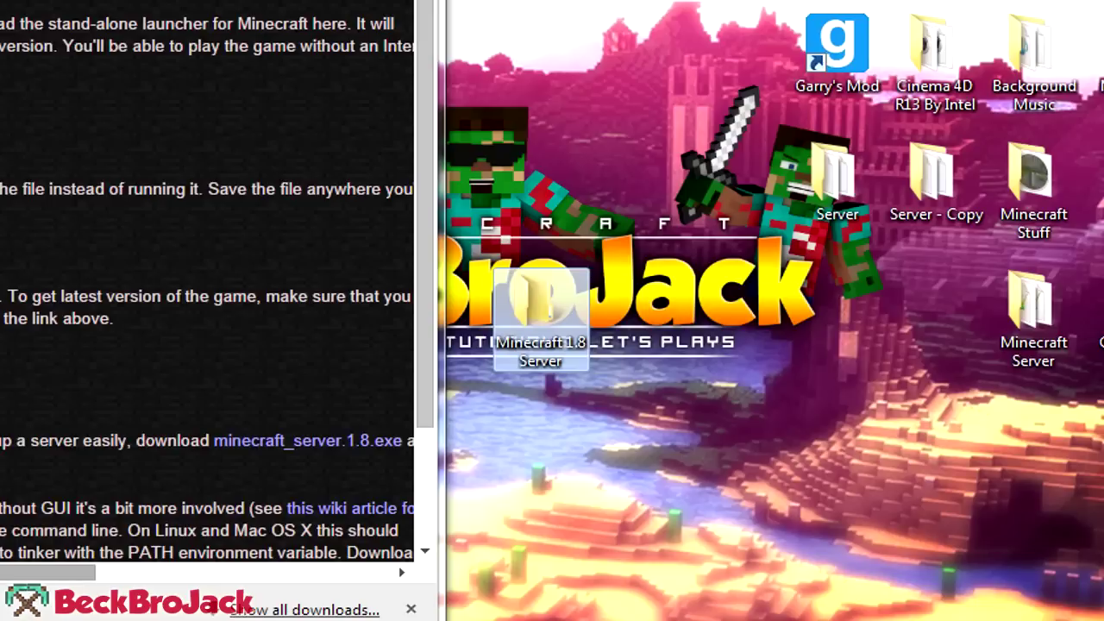
{"action": "key", "text": "Return"}
- Move the downloaded server file into the Minecraft 1.8 Server folder, then reposition the folder on the cleared desktop and open it
{"action": "left_click_drag", "start_coordinate": [528, 420], "coordinate": [539, 298]}
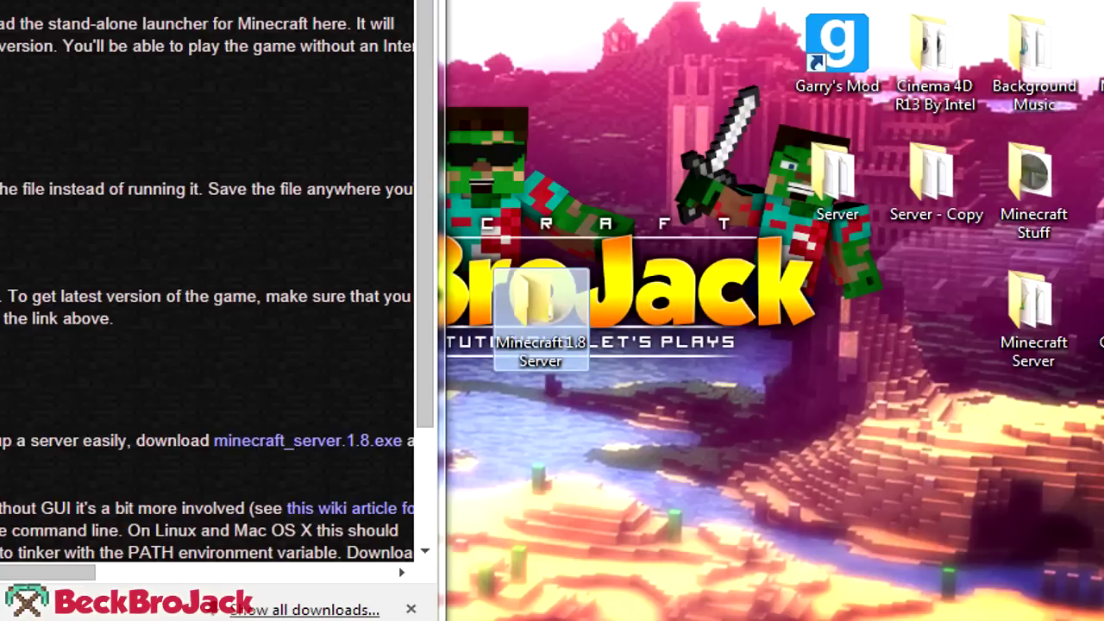
{"action": "key", "text": "super+d"}
{"action": "left_click_drag", "start_coordinate": [540, 302], "coordinate": [442, 54]}
{"action": "double_click", "coordinate": [443, 54]}
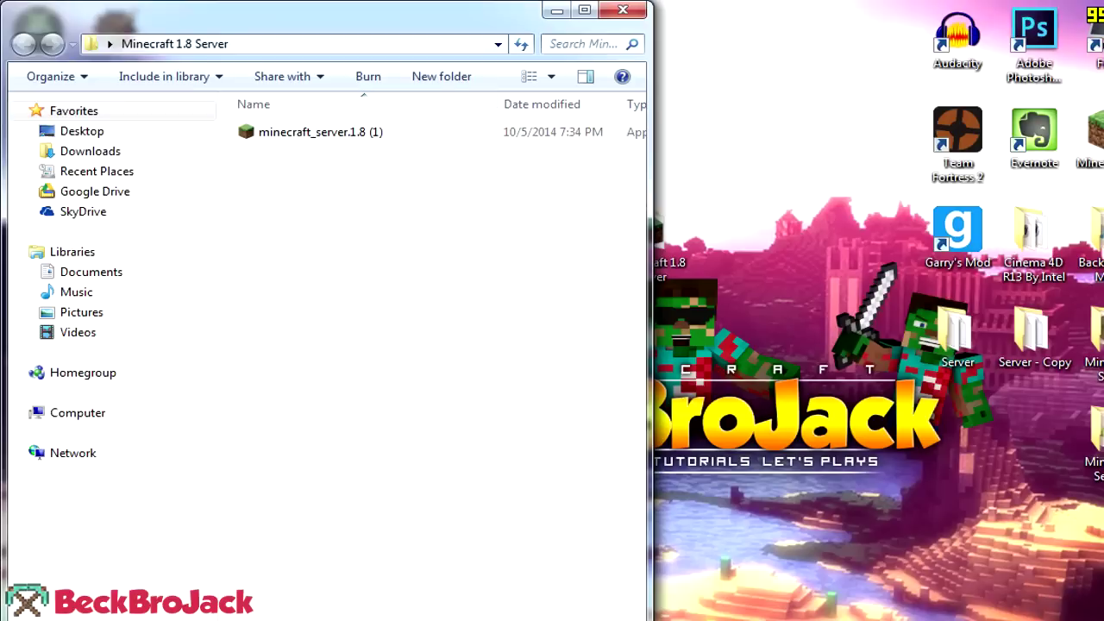
- Run minecraft_server.1.8 (1) to generate its initial files, allowing the unverified publisher, and close the server window
{"action": "double_click", "coordinate": [320, 132]}
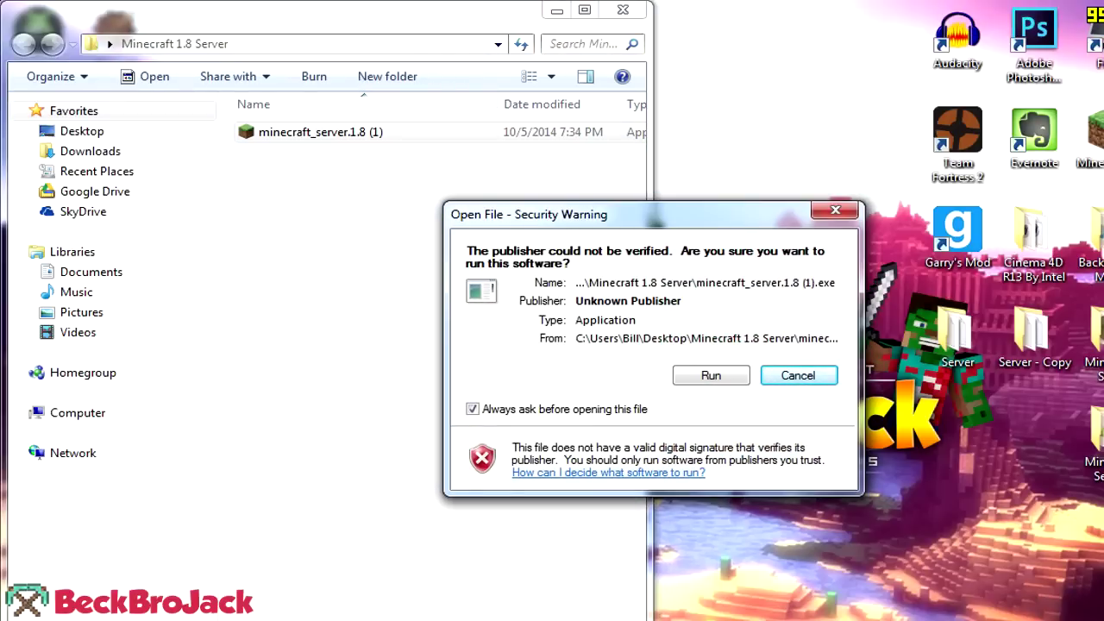
{"action": "left_click", "coordinate": [711, 375]}
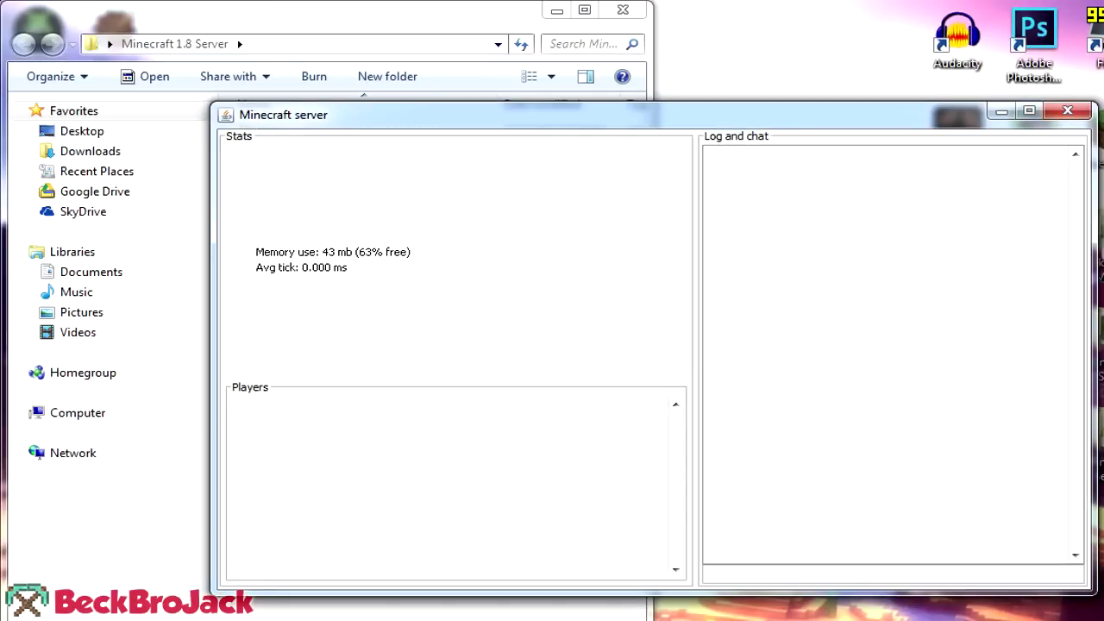
{"action": "left_click_drag", "start_coordinate": [833, 121], "coordinate": [841, 165]}
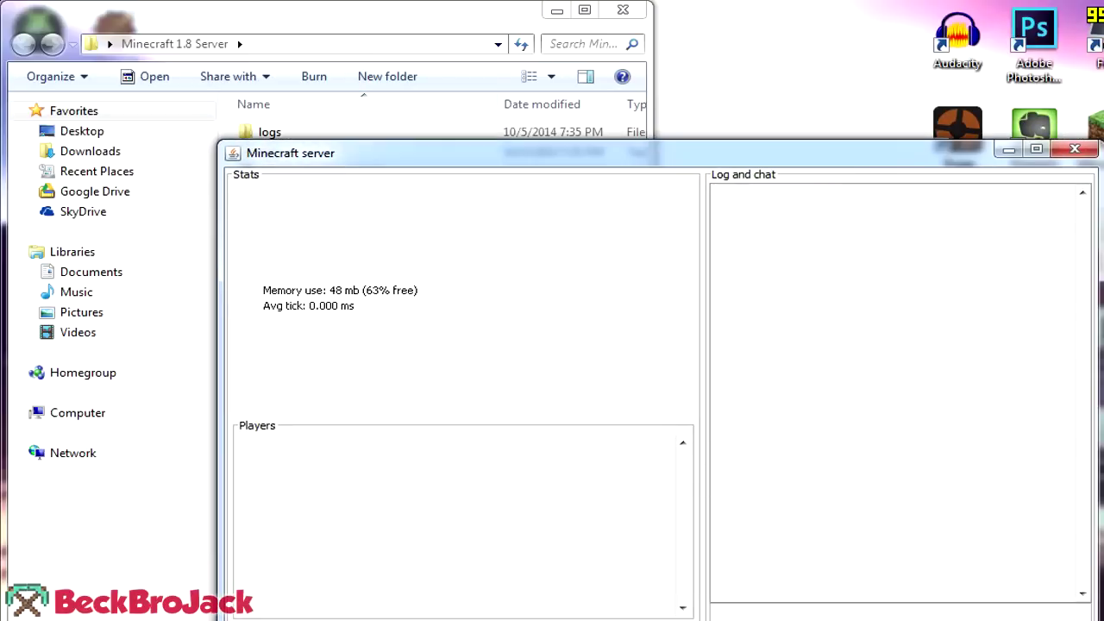
{"action": "left_click", "coordinate": [1074, 149]}
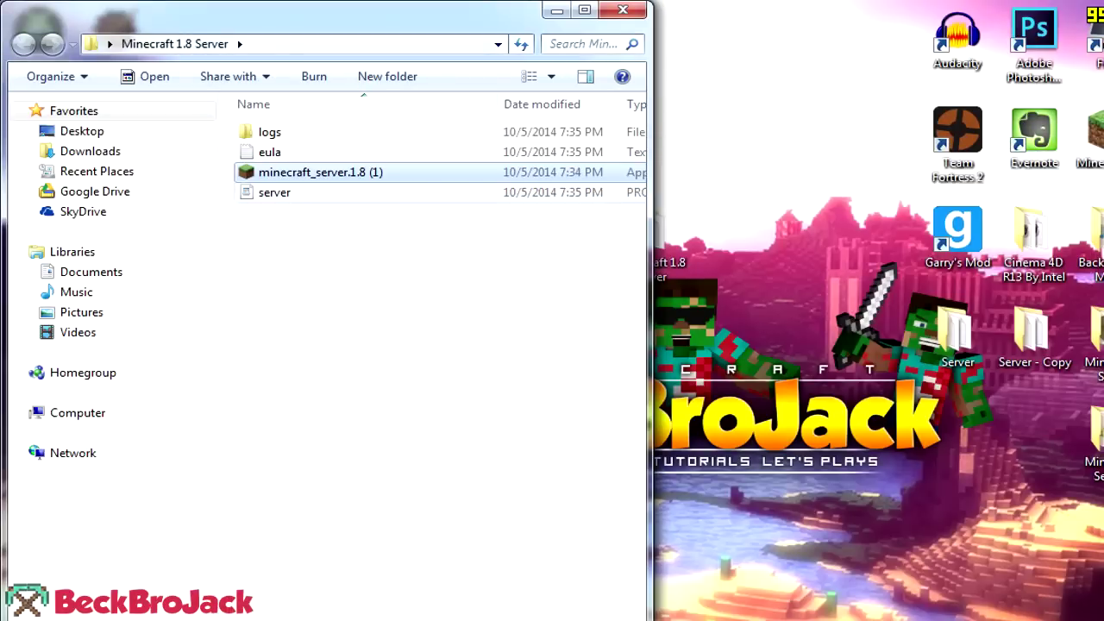
- Accept the license agreement by setting eula=true in the eula text file, saving the change on closing
{"action": "double_click", "coordinate": [269, 151]}
{"action": "left_click_drag", "start_coordinate": [495, 371], "coordinate": [453, 371]}
{"action": "type", "text": "true"}
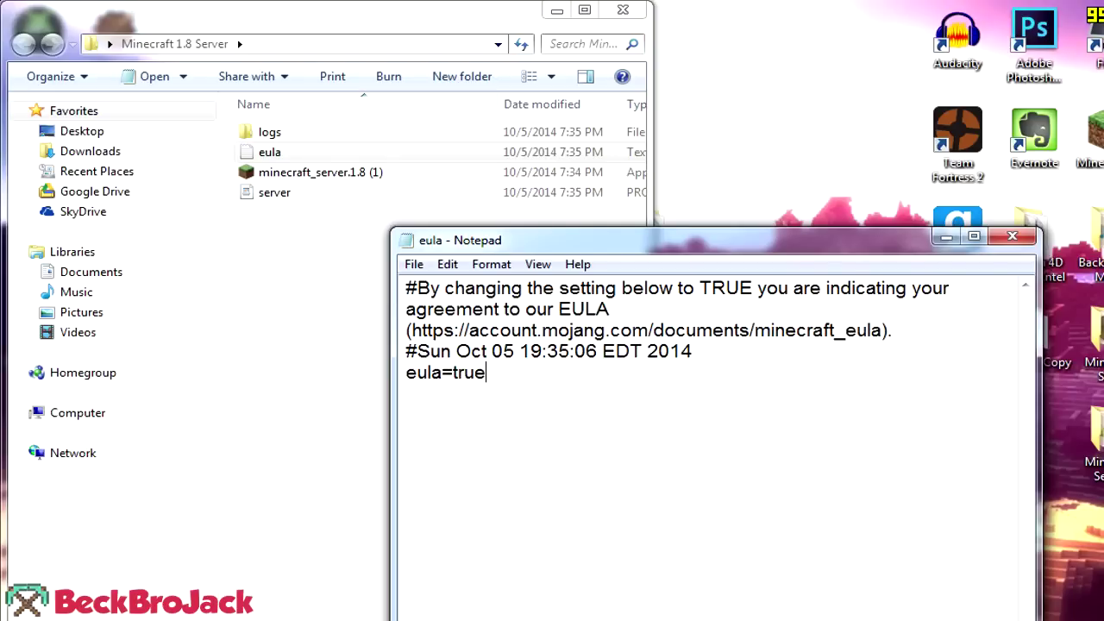
{"action": "left_click", "coordinate": [1012, 236]}
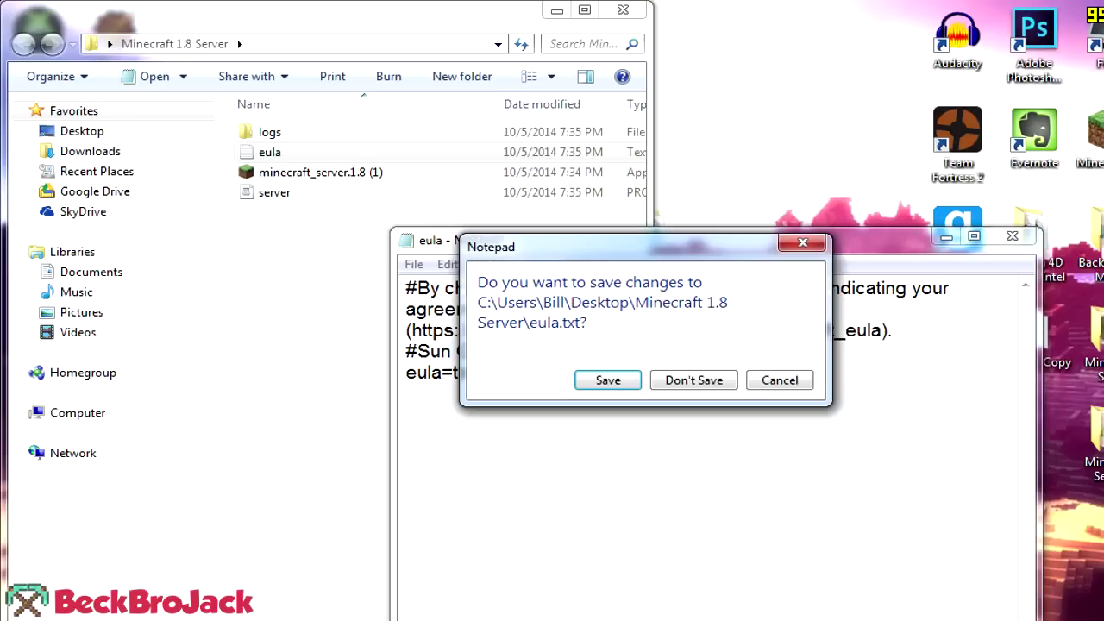
{"action": "key", "text": "Return"}
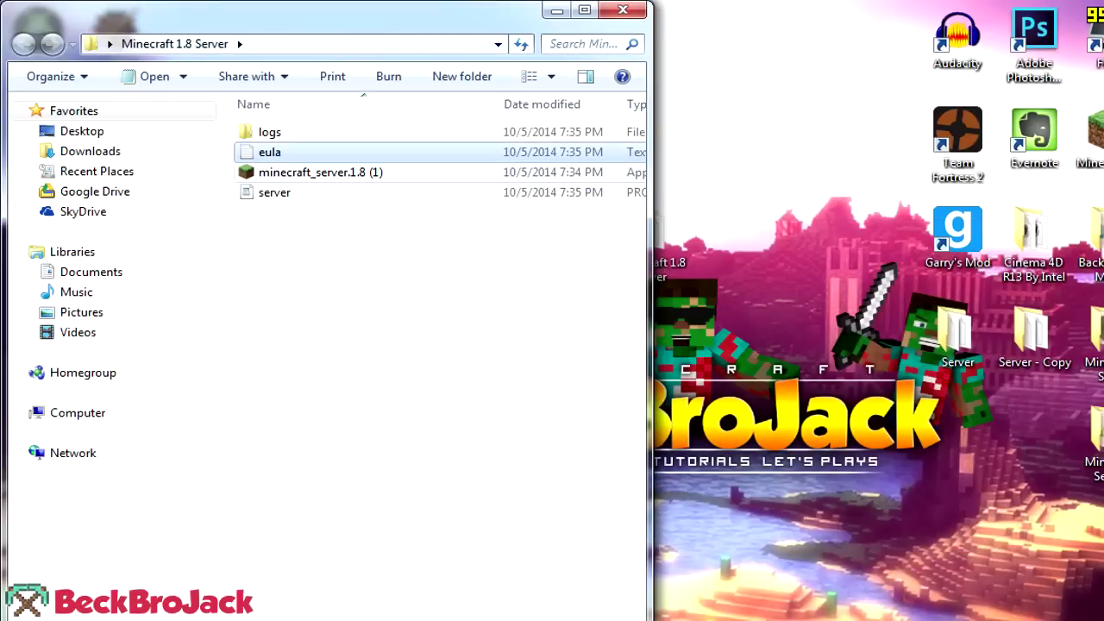
- Run the server program again to generate the world and configuration files, repositioning its window, and close it
{"action": "double_click", "coordinate": [320, 172]}
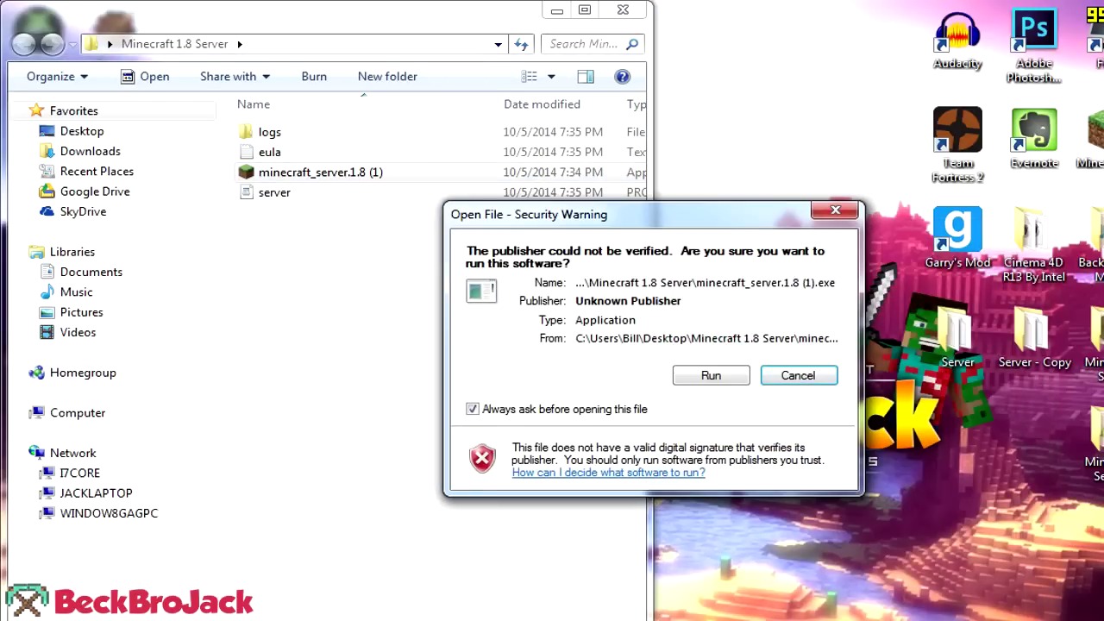
{"action": "left_click", "coordinate": [710, 443]}
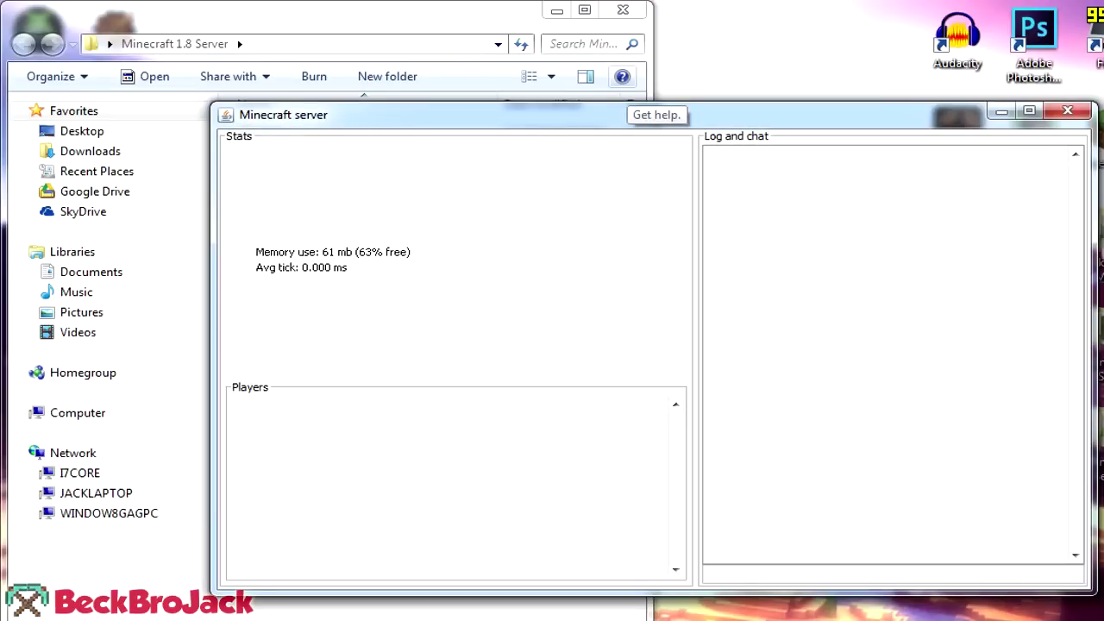
{"action": "left_click_drag", "start_coordinate": [617, 109], "coordinate": [836, 159]}
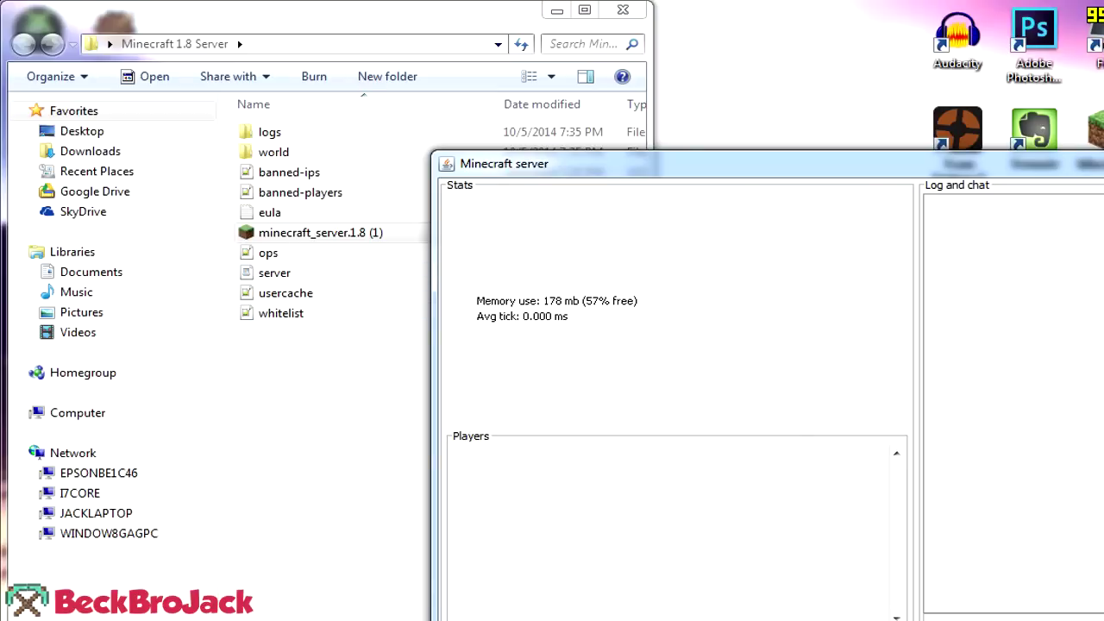
{"action": "left_click_drag", "start_coordinate": [672, 164], "coordinate": [453, 140]}
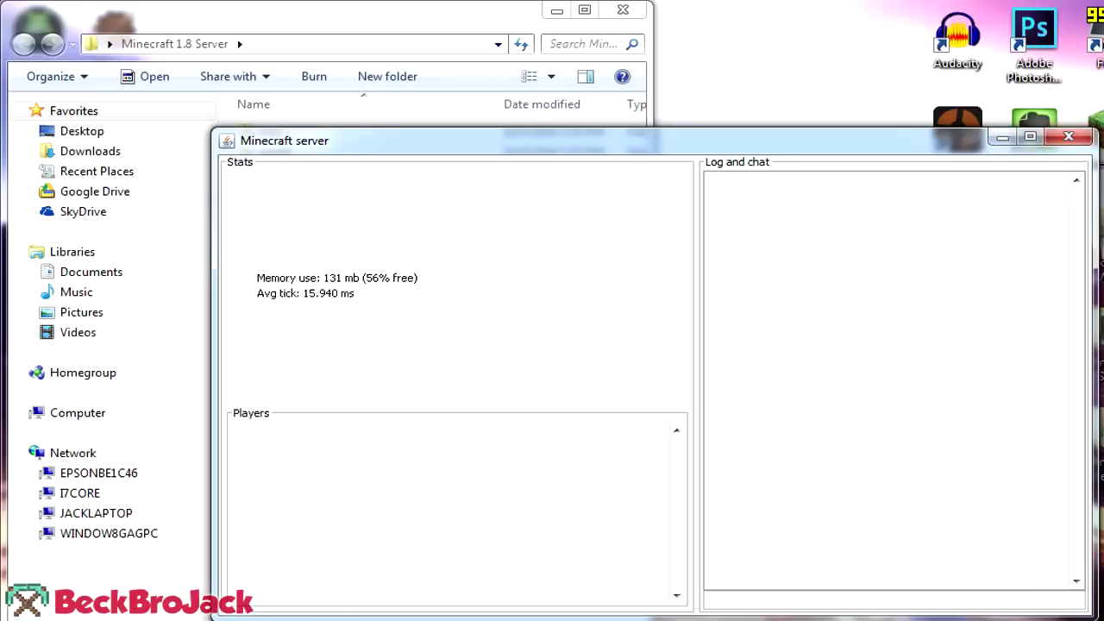
{"action": "left_click_drag", "start_coordinate": [899, 147], "coordinate": [804, 155]}
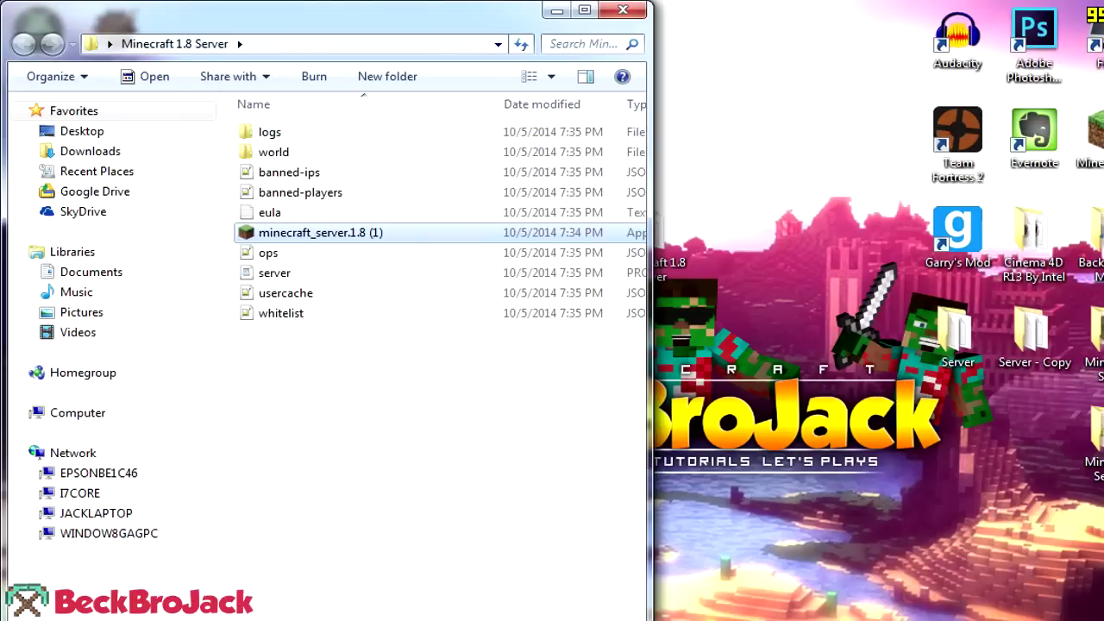
- Relaunch minecraft_server.1.8 (1) from the server folder now holding the world files, allowing the unverified publisher
{"action": "double_click", "coordinate": [327, 232]}
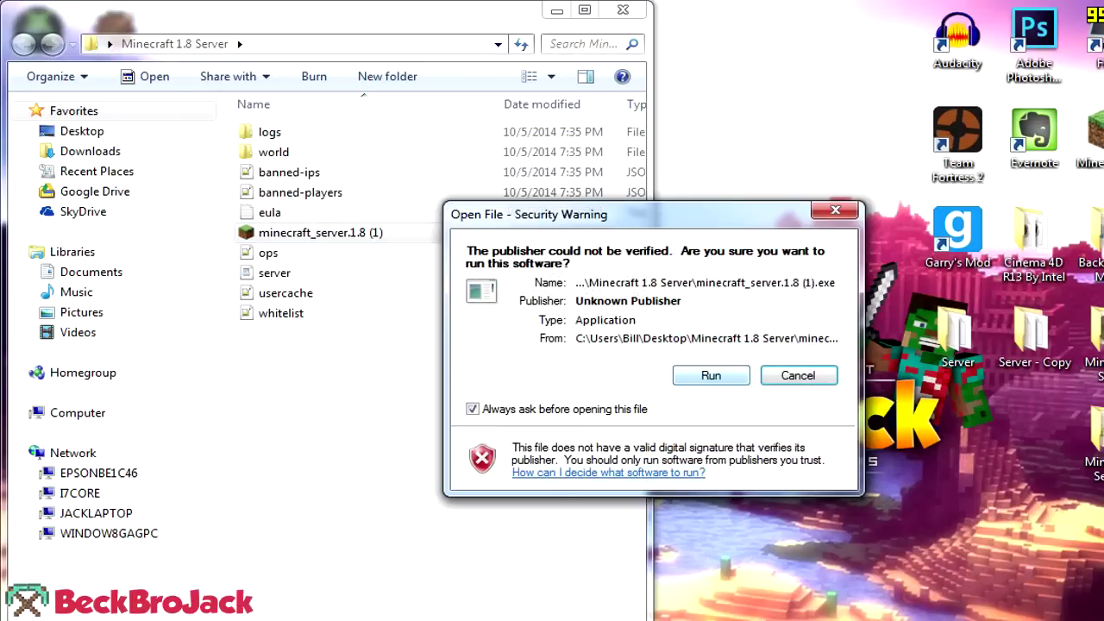
{"action": "left_click", "coordinate": [710, 375]}
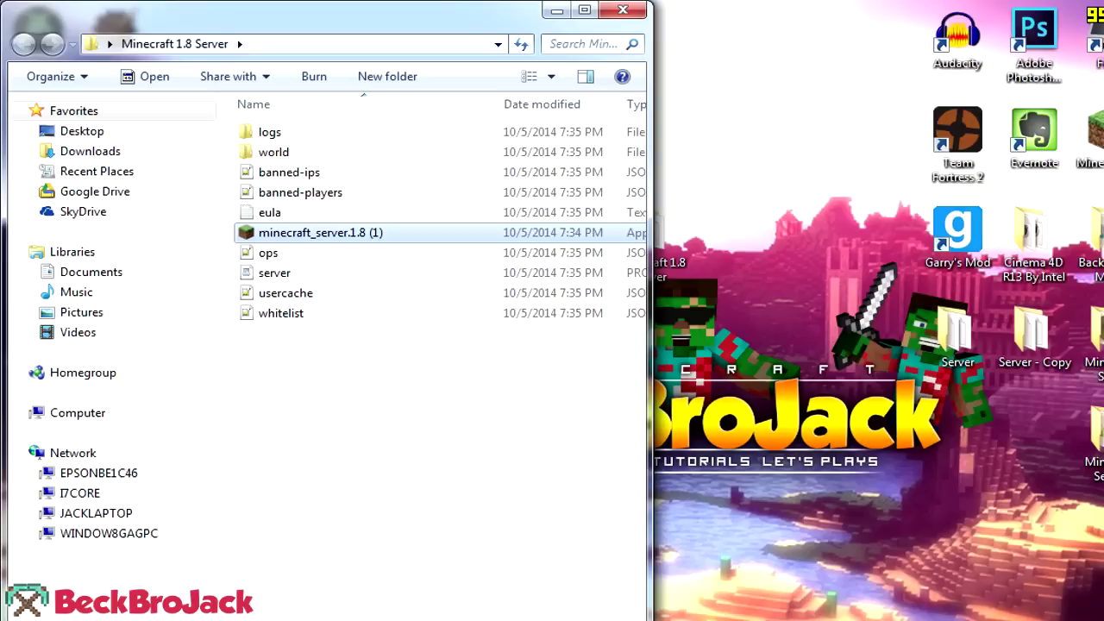